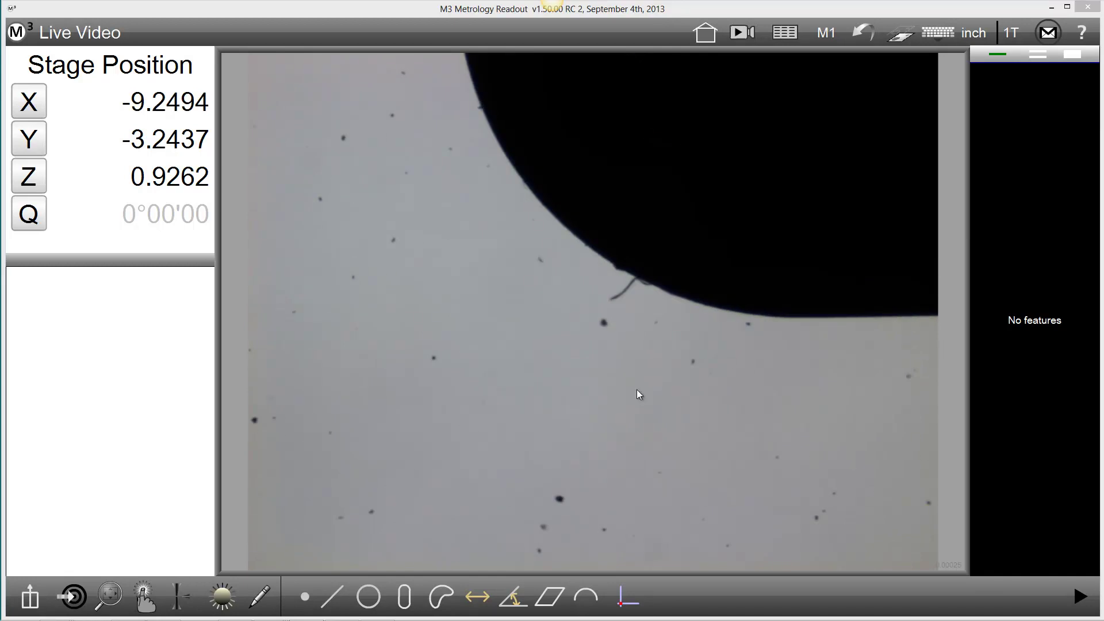
- Measure a trial skew, delete it, and start a new part, confirming Yes
{"action": "left_click", "coordinate": [627, 599]}
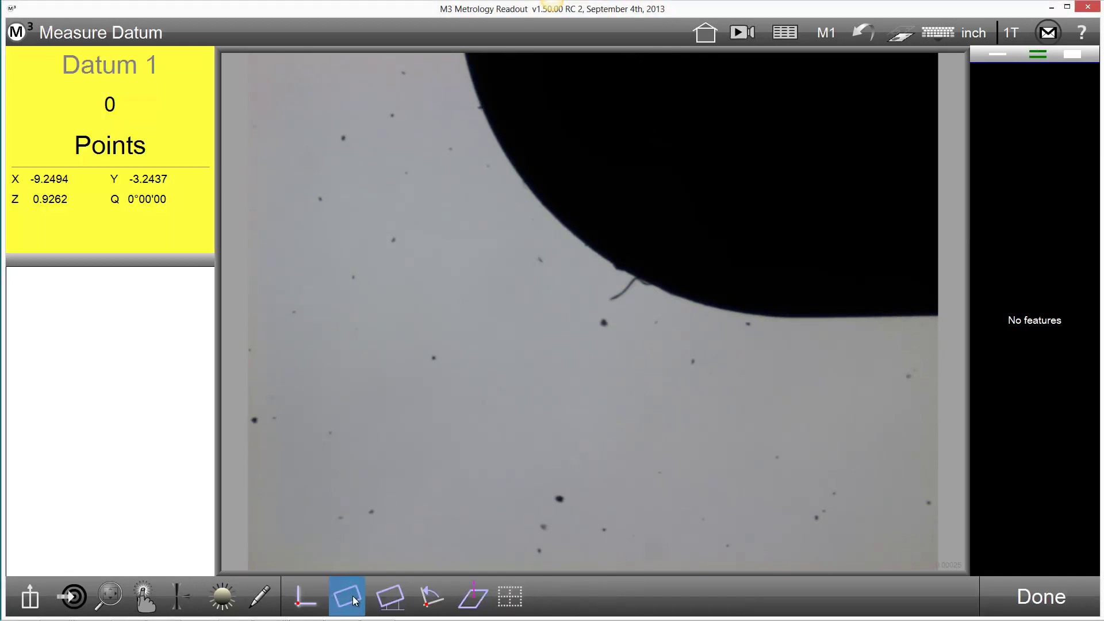
{"action": "left_click", "coordinate": [348, 596]}
{"action": "left_click", "coordinate": [571, 298]}
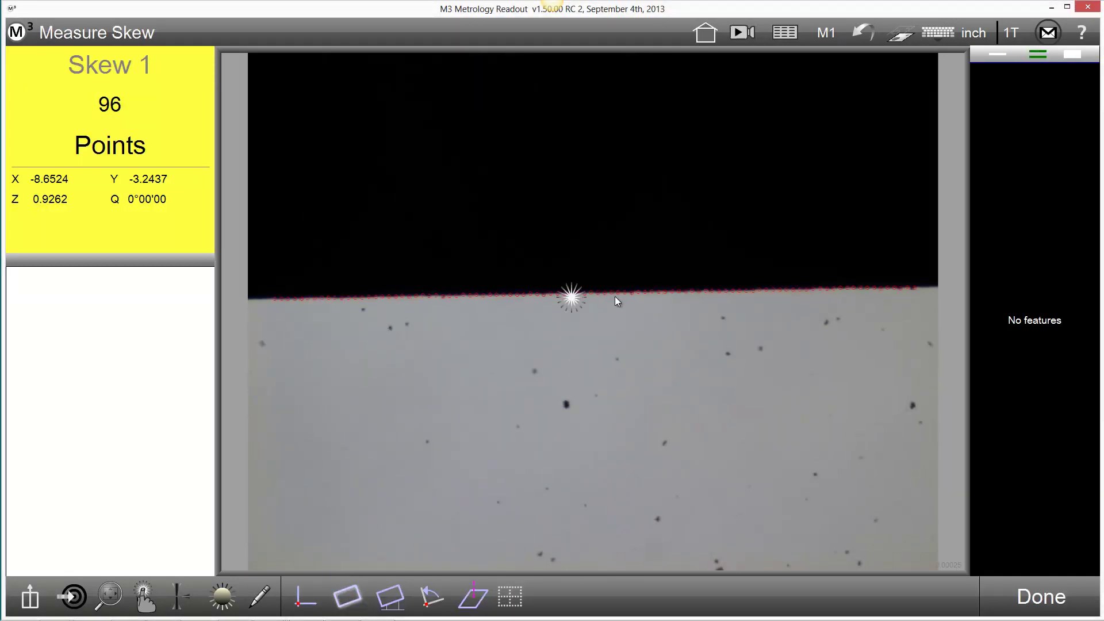
{"action": "left_click", "coordinate": [1035, 598]}
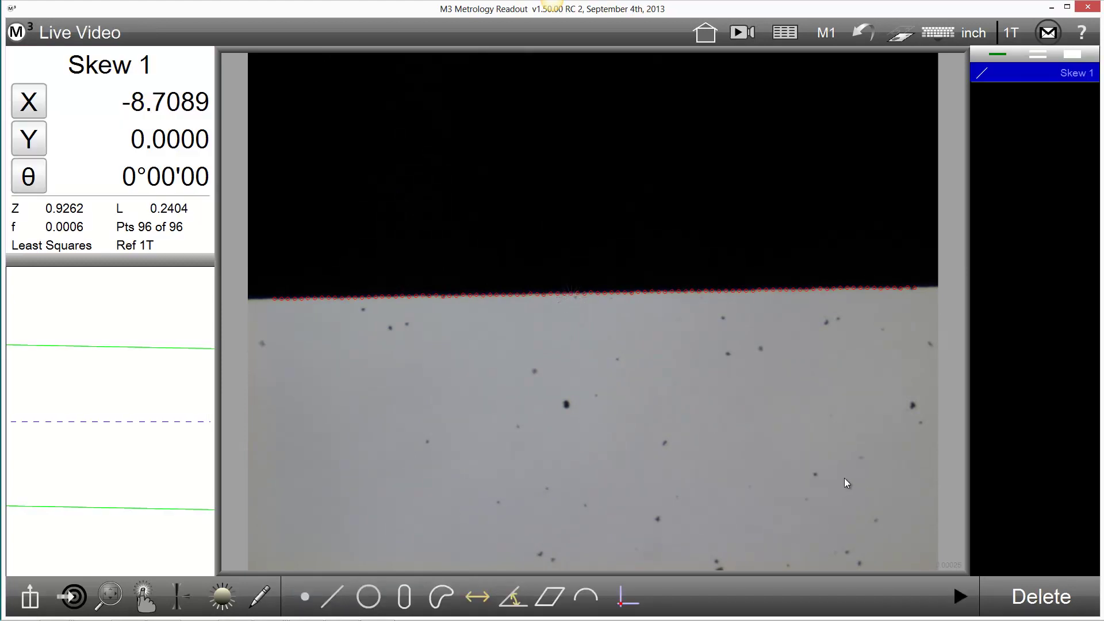
{"action": "left_click", "coordinate": [1032, 598]}
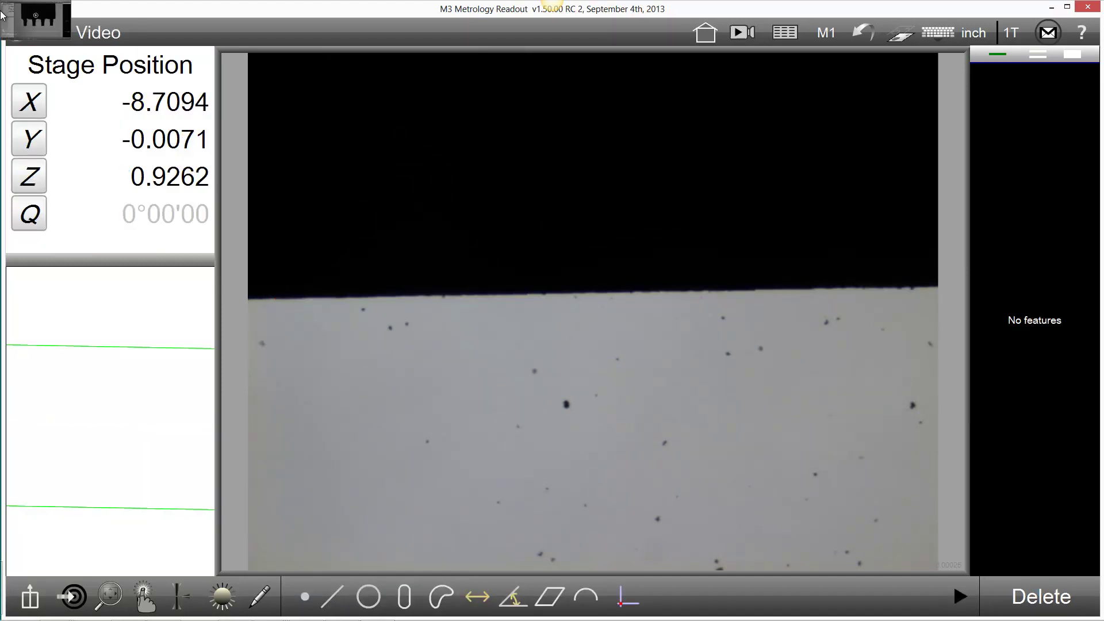
{"action": "left_click", "coordinate": [17, 32]}
{"action": "left_click", "coordinate": [42, 79]}
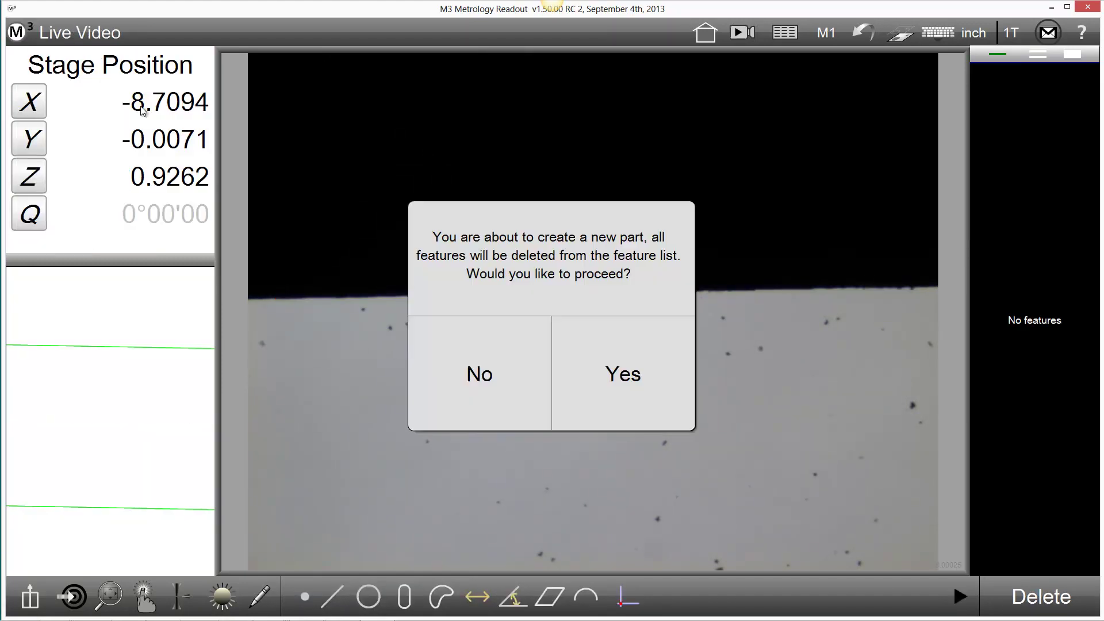
{"action": "left_click", "coordinate": [629, 374]}
- Measure Skew 1 with Datum > Skew using three point sets along the horizontal edge
{"action": "left_click", "coordinate": [627, 598]}
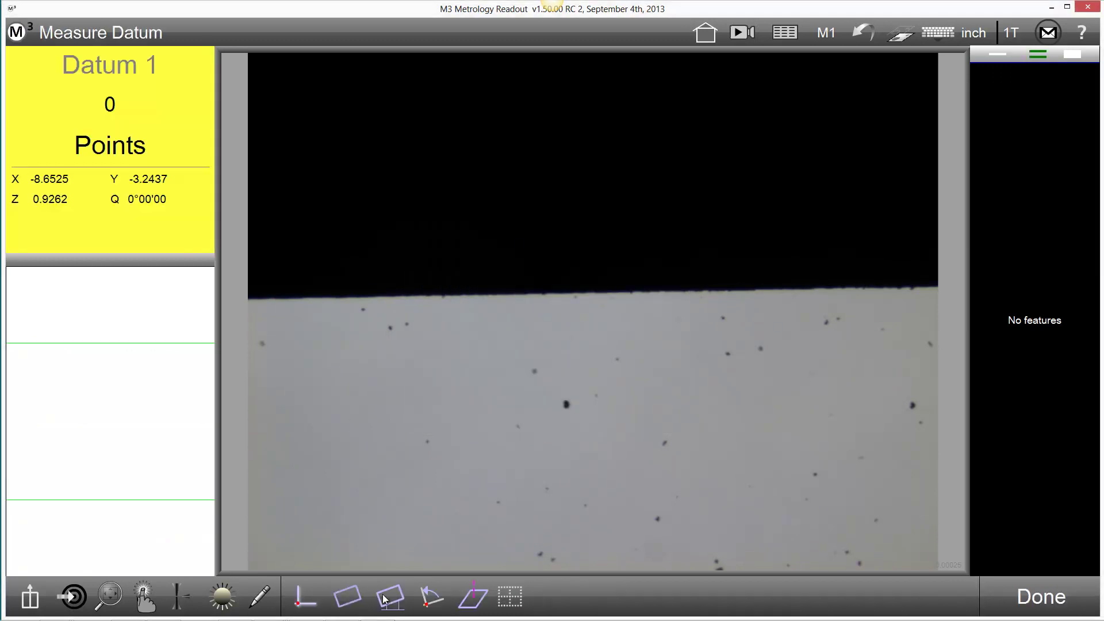
{"action": "left_click", "coordinate": [362, 608]}
{"action": "left_click", "coordinate": [478, 296]}
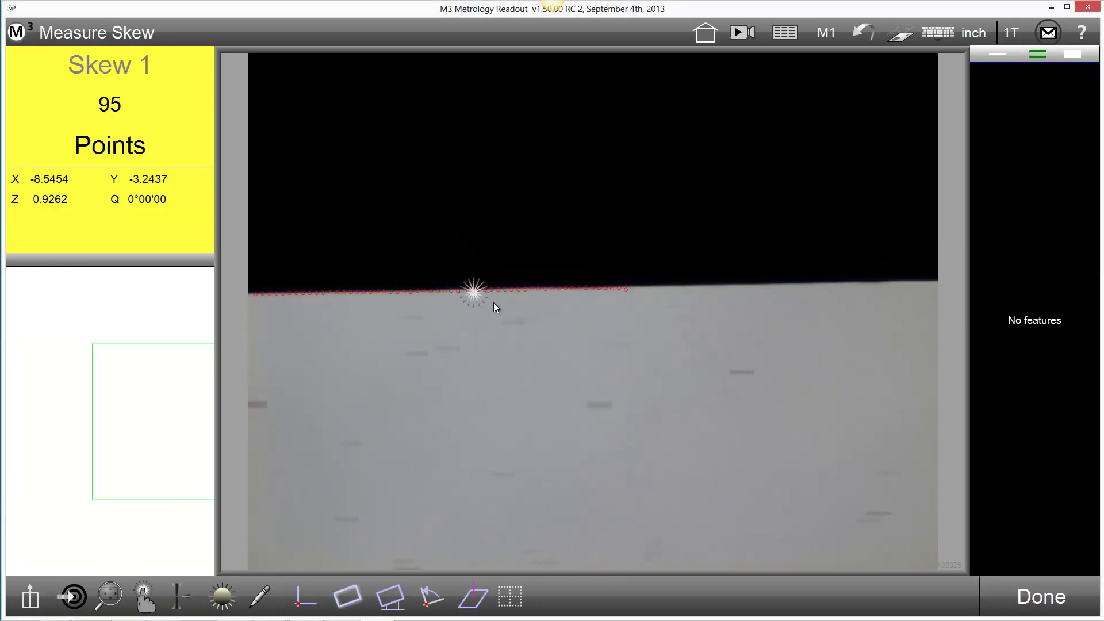
{"action": "left_click", "coordinate": [502, 246]}
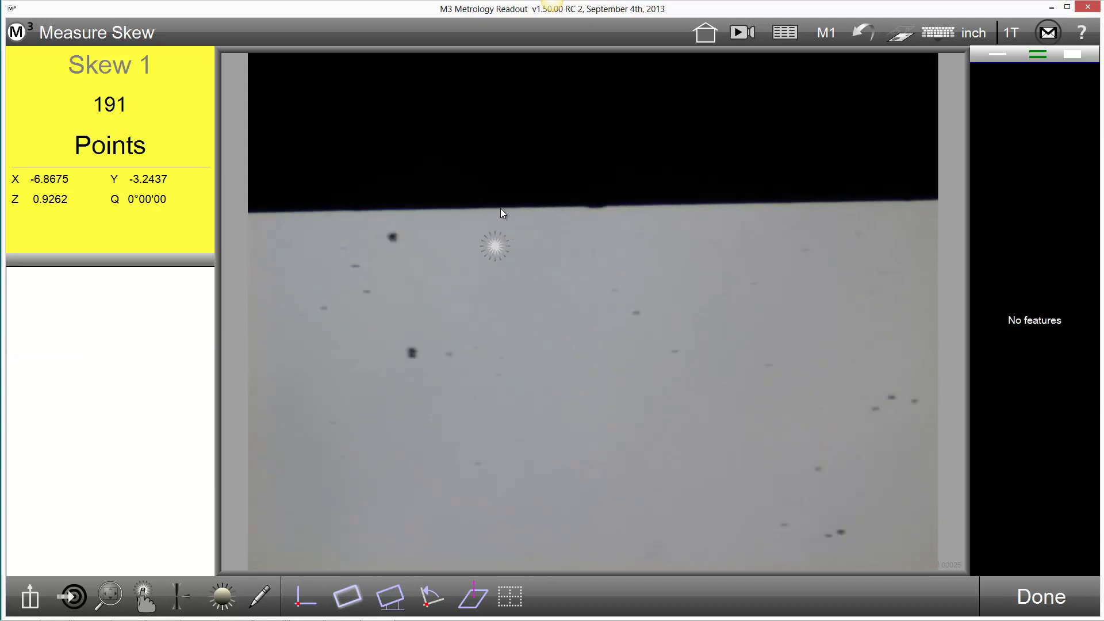
{"action": "left_click", "coordinate": [501, 209]}
{"action": "left_click", "coordinate": [1041, 597]}
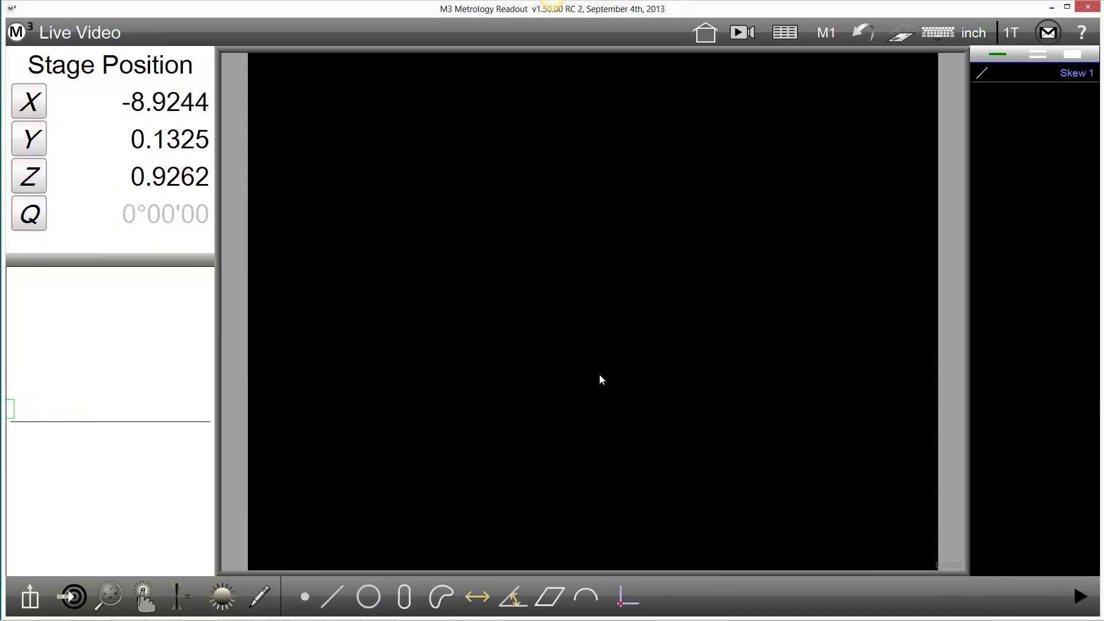
- Measure Line 2 with the Line tool, using points at two stage positions on the vertical edge
{"action": "left_click", "coordinate": [332, 596]}
{"action": "left_click", "coordinate": [499, 422]}
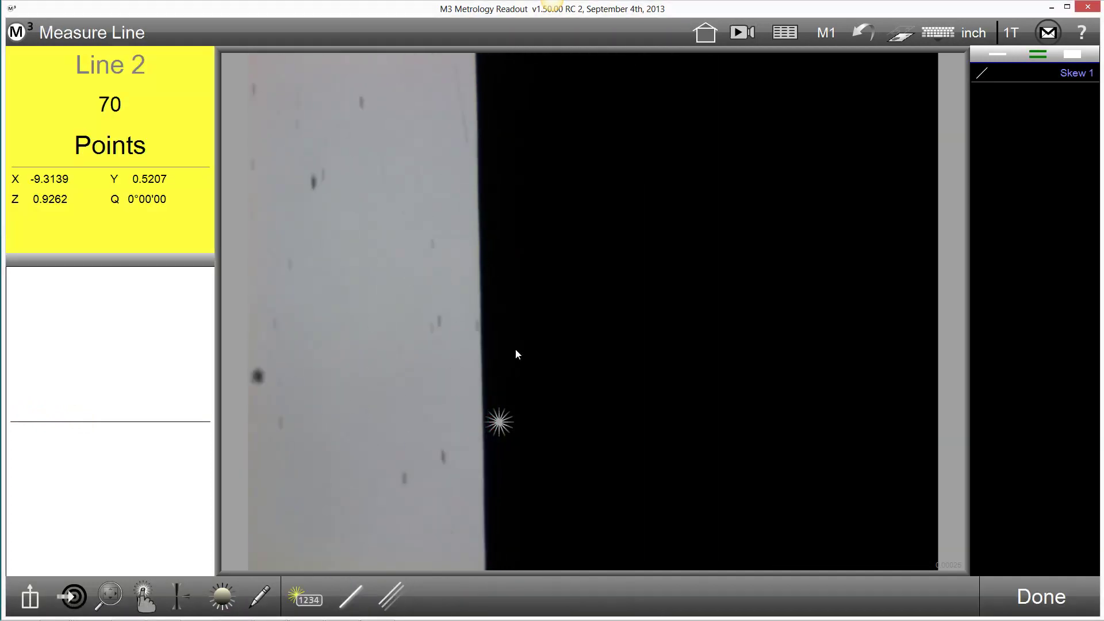
{"action": "left_click", "coordinate": [518, 203]}
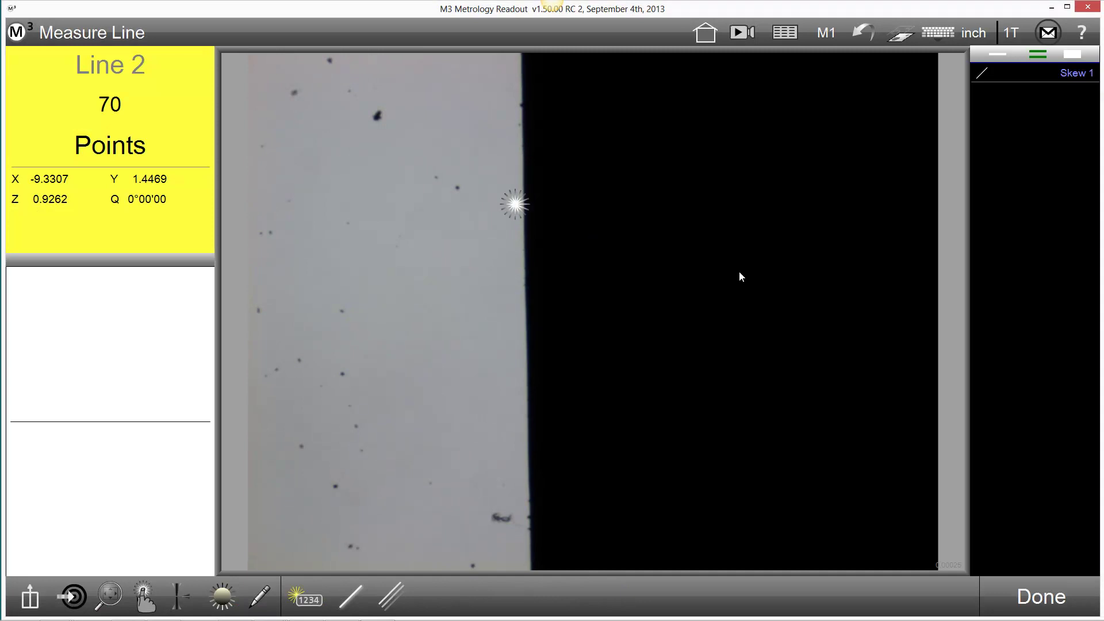
{"action": "left_click", "coordinate": [1041, 597]}
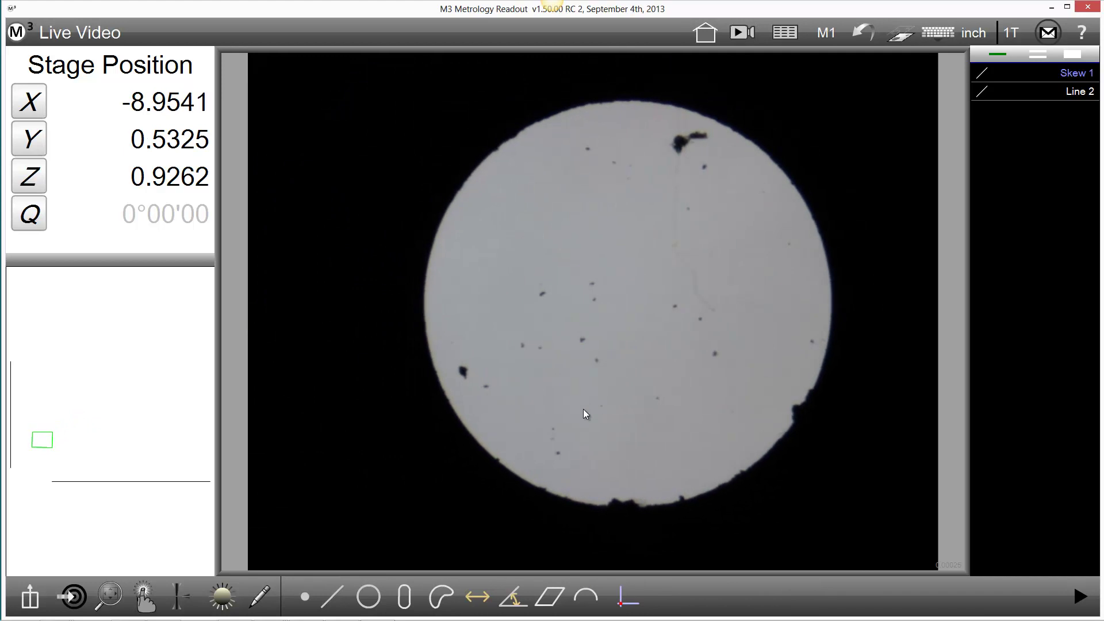
- Measure the round hole as Circle 3, then build Datum 4 from Skew 1 and Line 2
{"action": "left_click", "coordinate": [440, 431]}
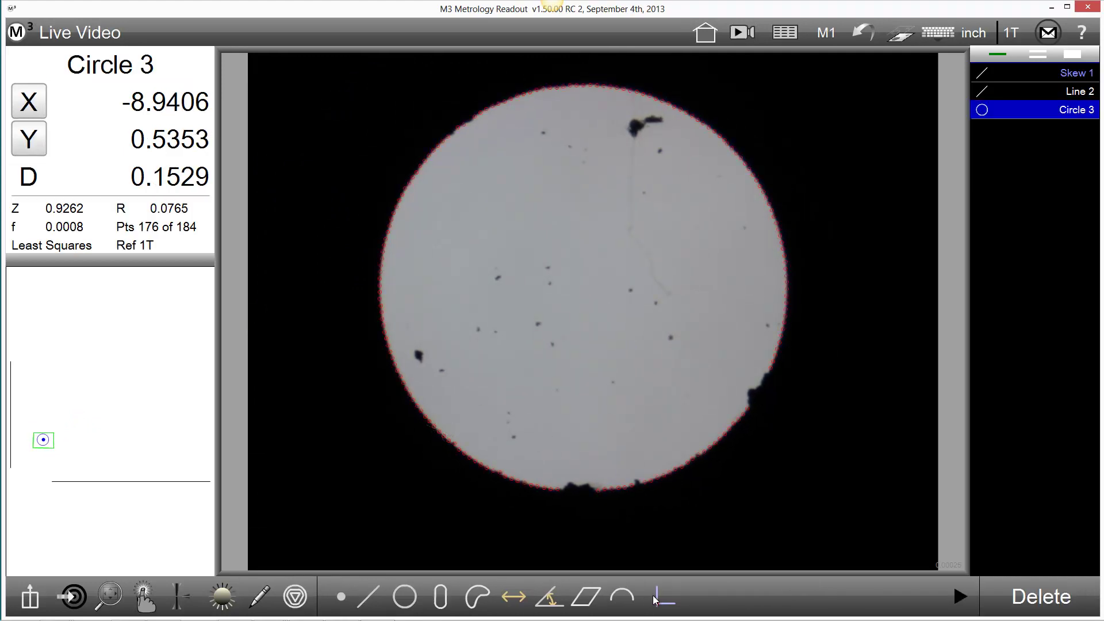
{"action": "left_click", "coordinate": [998, 73]}
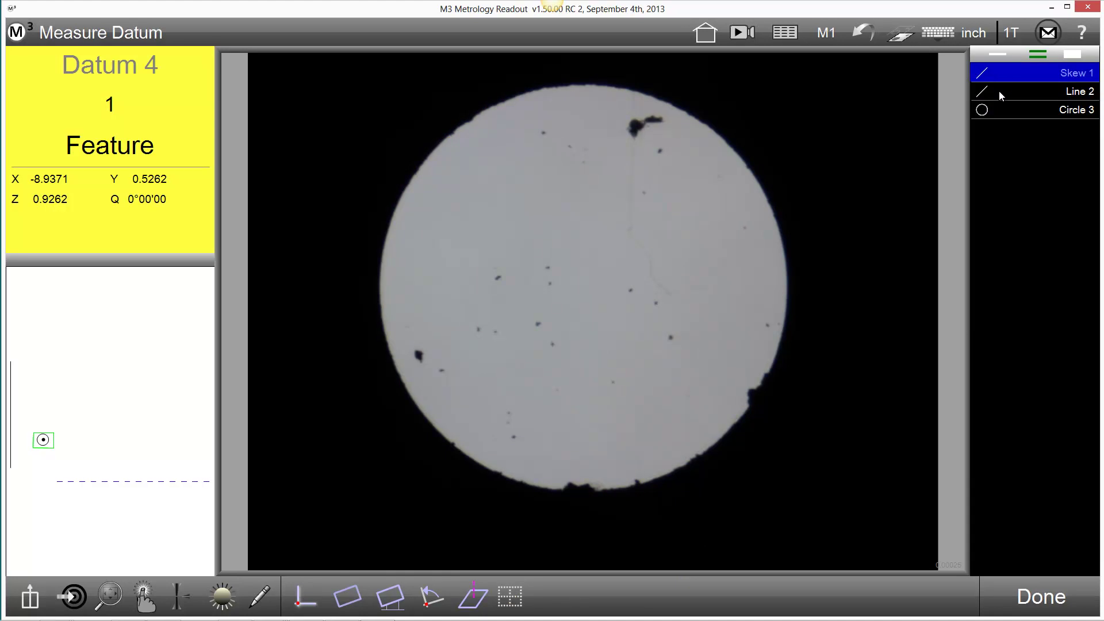
{"action": "left_click", "coordinate": [998, 90]}
{"action": "left_click", "coordinate": [1035, 595]}
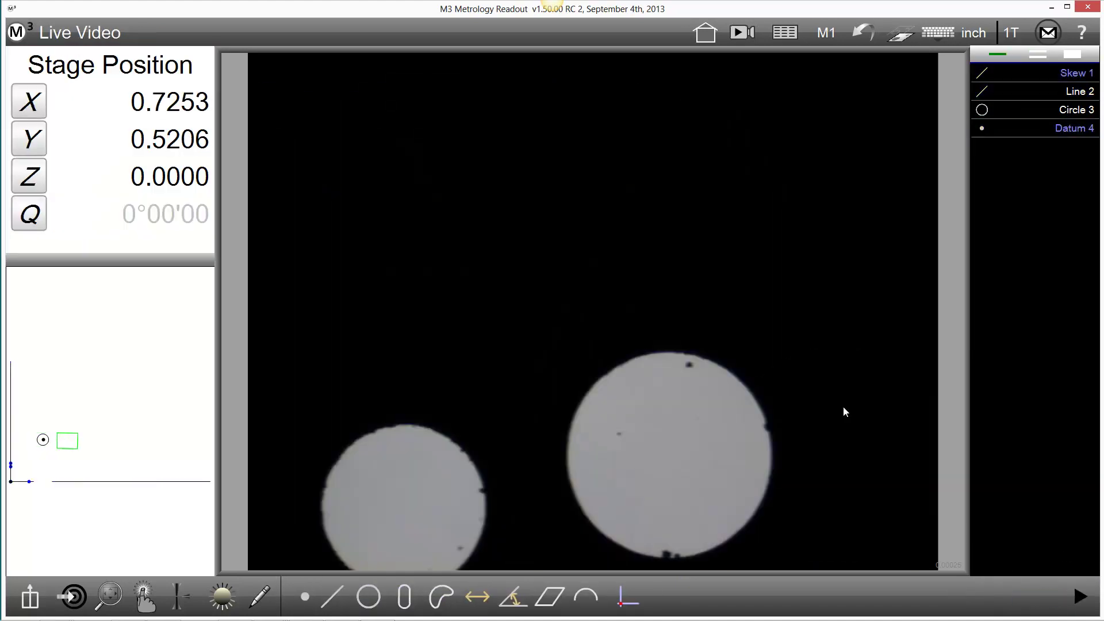
- Measure Circles 5, 6 and 7 and the bent corner as Arc 8 (R 0.0317)
{"action": "left_click", "coordinate": [685, 385]}
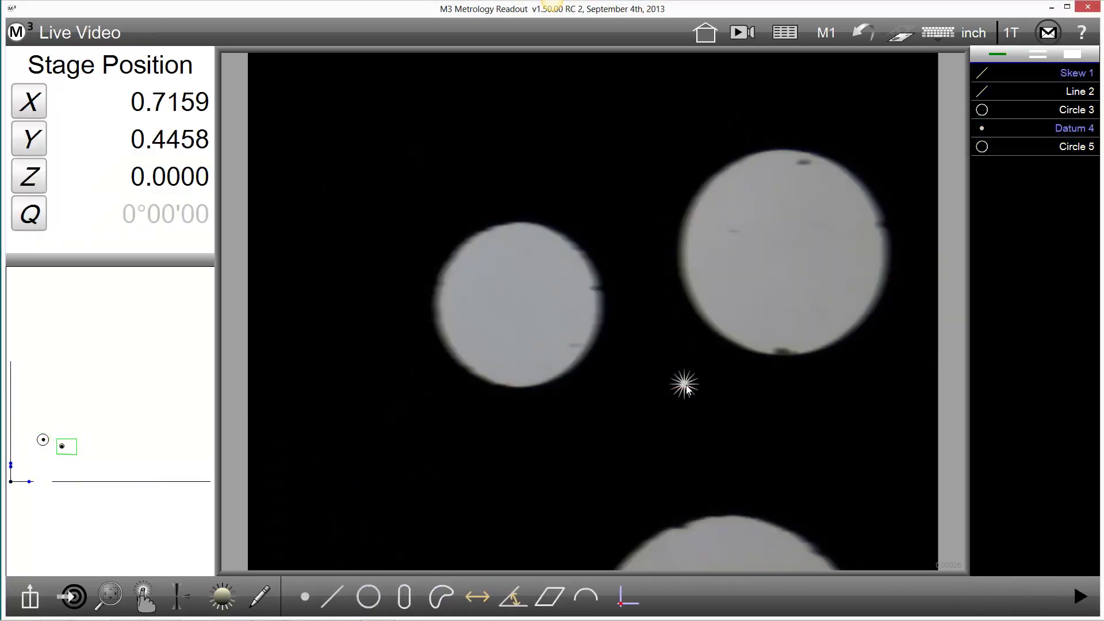
{"action": "left_click", "coordinate": [649, 343]}
{"action": "left_click", "coordinate": [582, 456]}
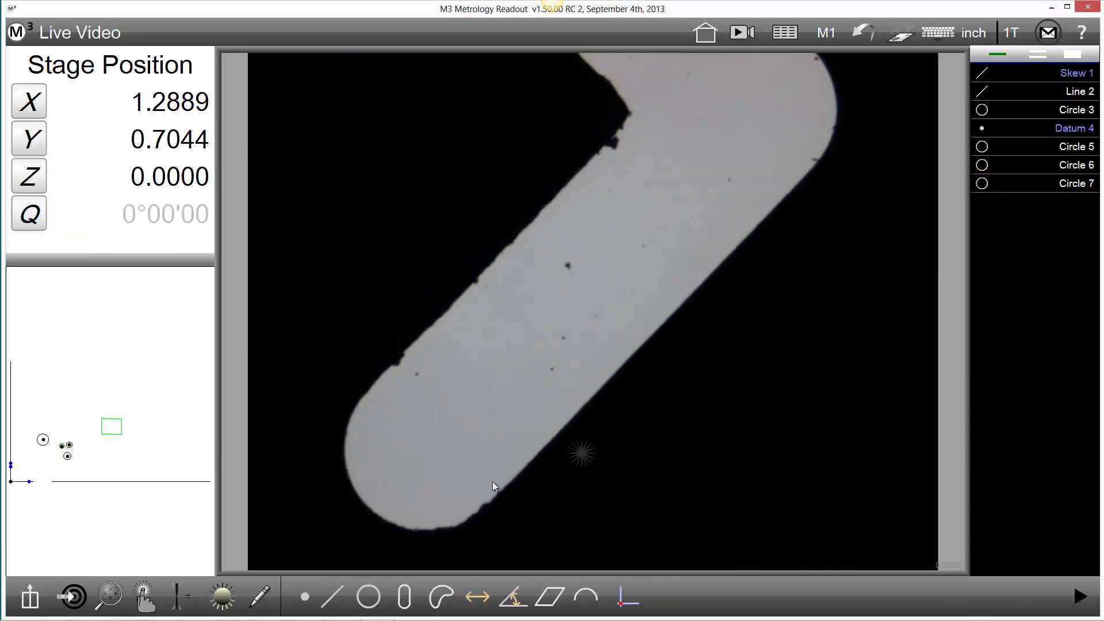
{"action": "left_click", "coordinate": [835, 317]}
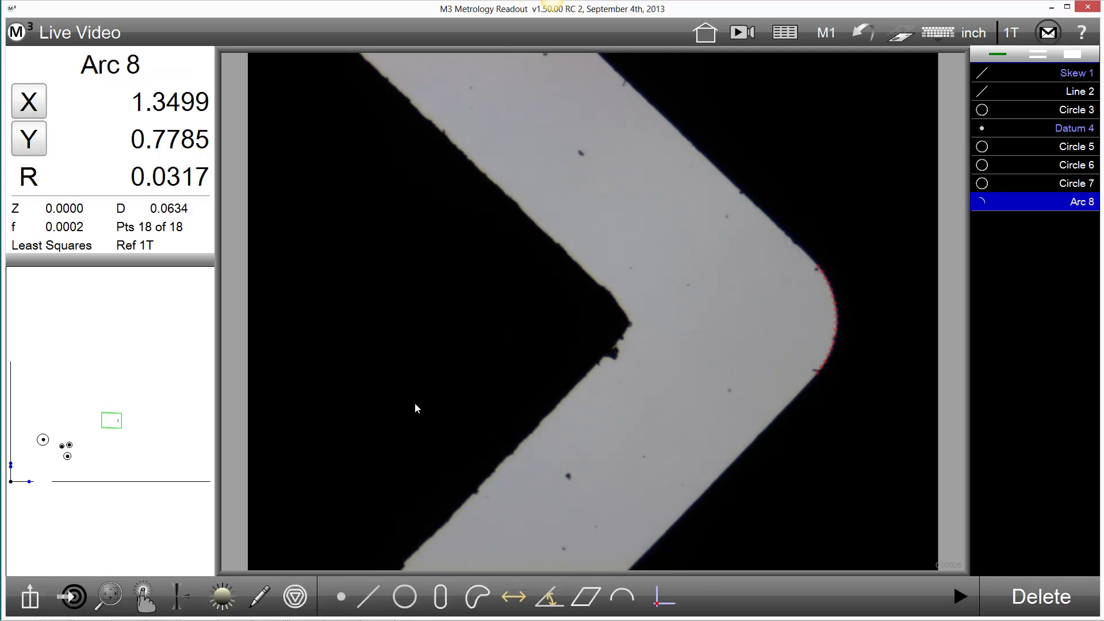
- Show a crosshair over the live video and bring up the Open Dxf File dialog
{"action": "left_click", "coordinate": [147, 602]}
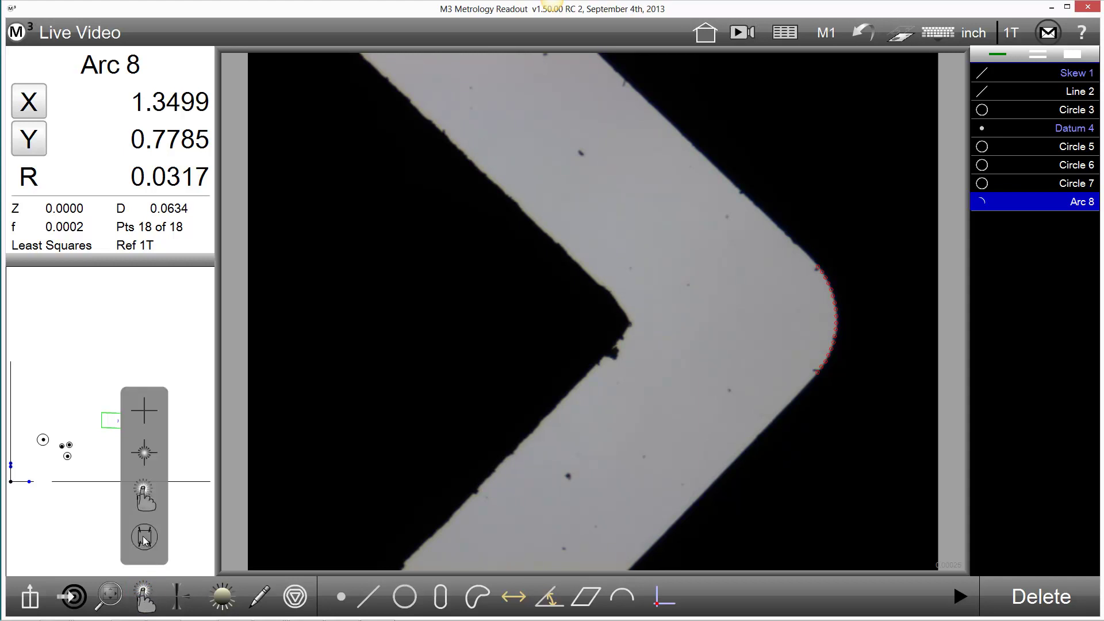
{"action": "left_click", "coordinate": [144, 537]}
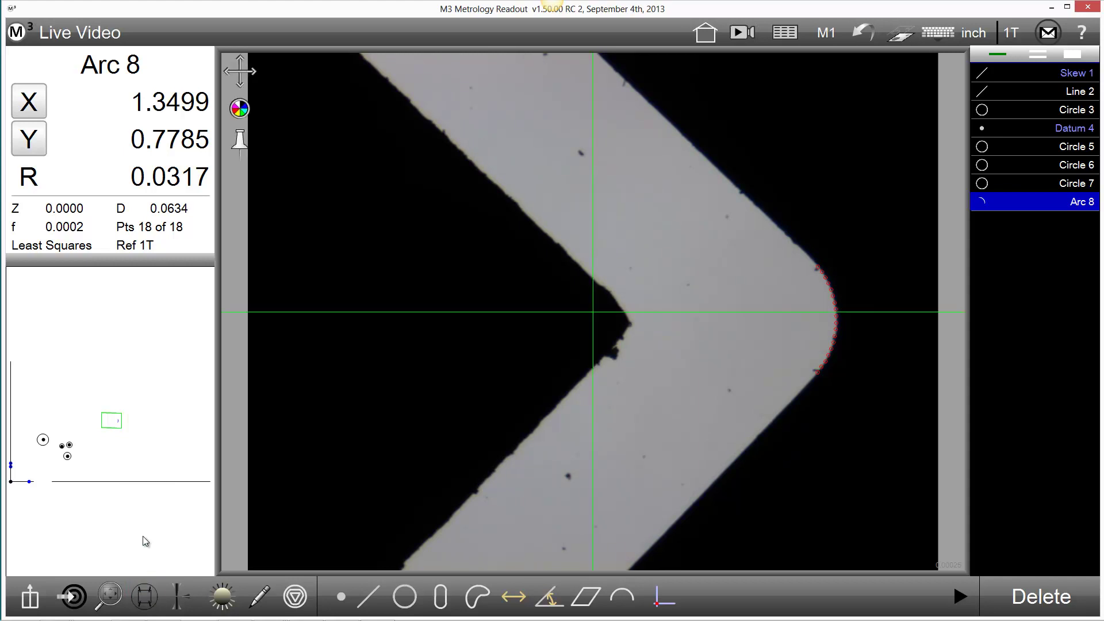
{"action": "left_click", "coordinate": [145, 598]}
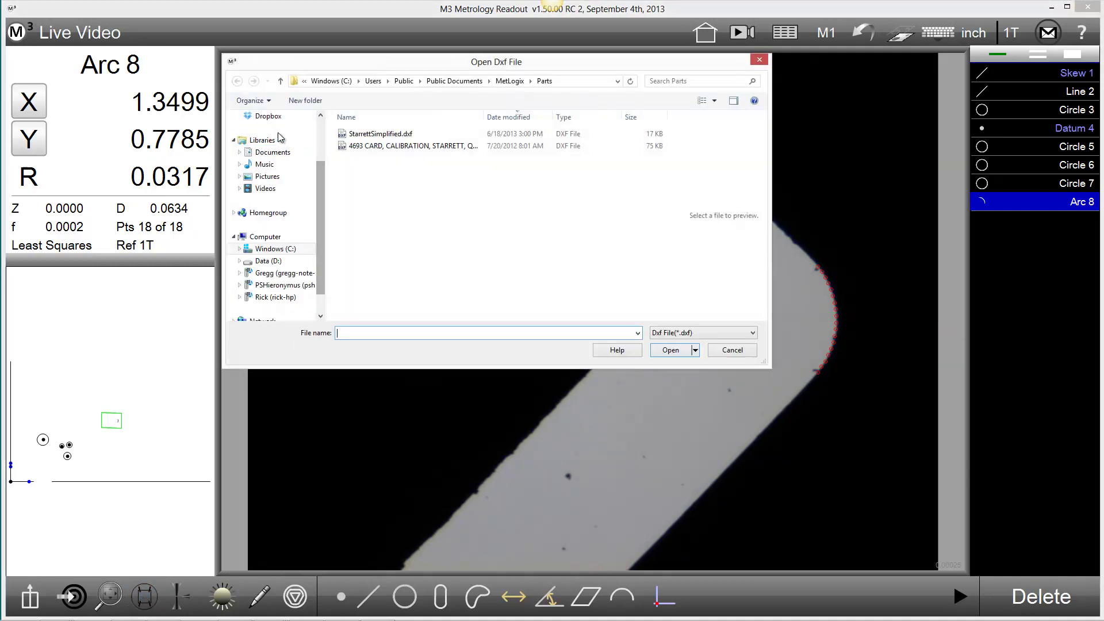
- Load OverlayTest!UCS!.dxf from the Desktop folder as the video overlay
{"action": "scroll", "coordinate": [298, 138], "scroll_direction": "up", "scroll_amount": 2}
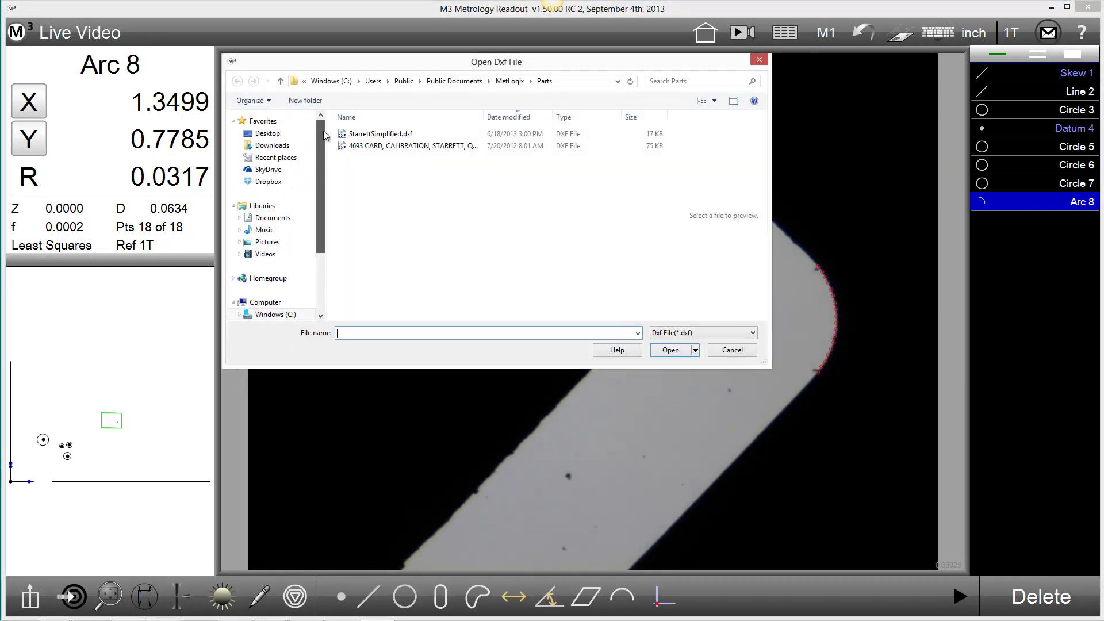
{"action": "left_click", "coordinate": [268, 181]}
{"action": "left_click", "coordinate": [274, 136]}
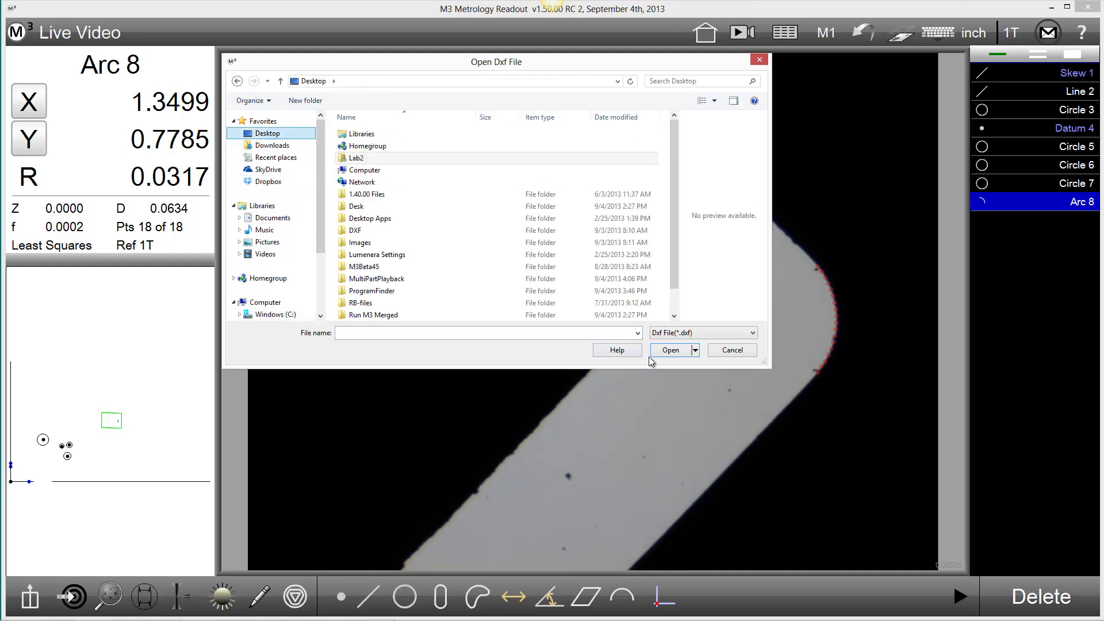
{"action": "scroll", "coordinate": [397, 246], "scroll_direction": "down", "scroll_amount": 1}
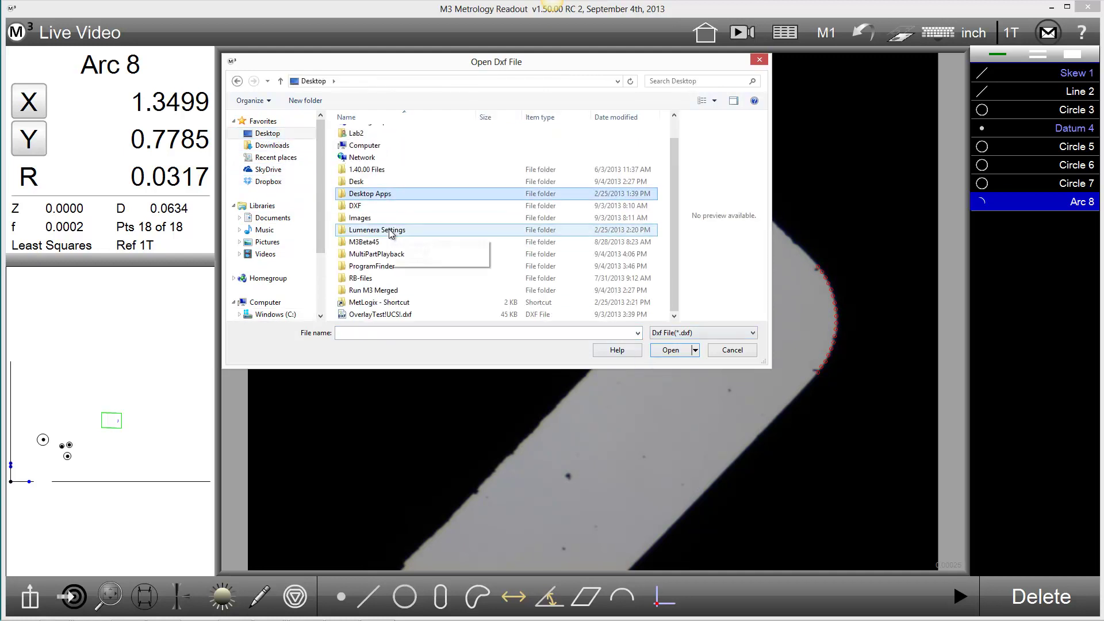
{"action": "double_click", "coordinate": [399, 316]}
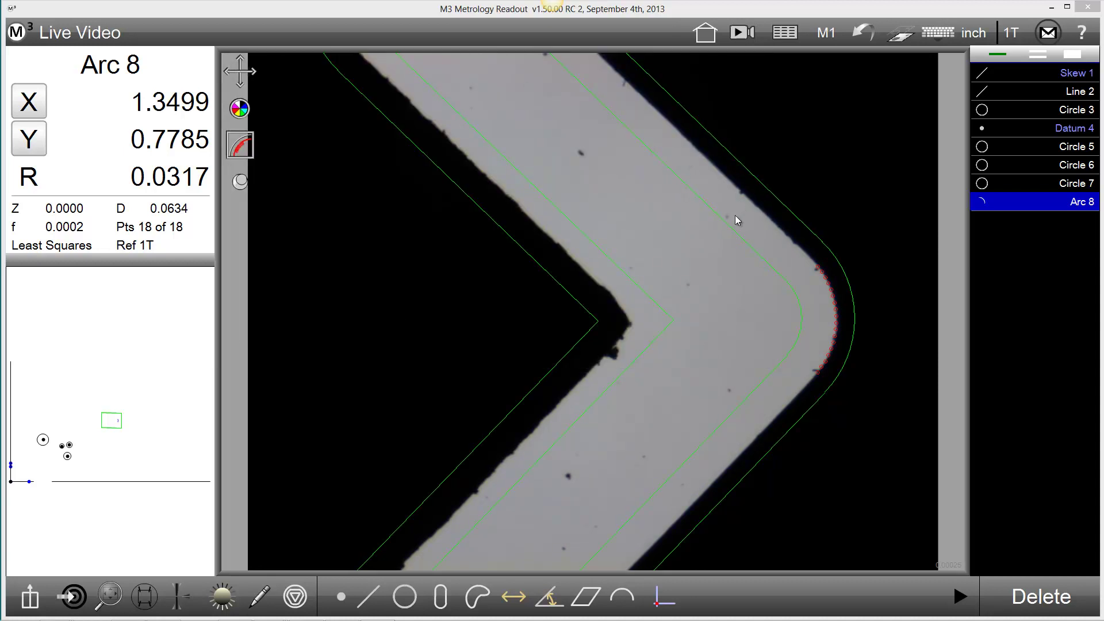
- Drag the stage by hand to X 2.1535, Y 1.1903, bringing a rounded corner into view
{"action": "scroll", "coordinate": [842, 115], "scroll_direction": "down", "scroll_amount": 5}
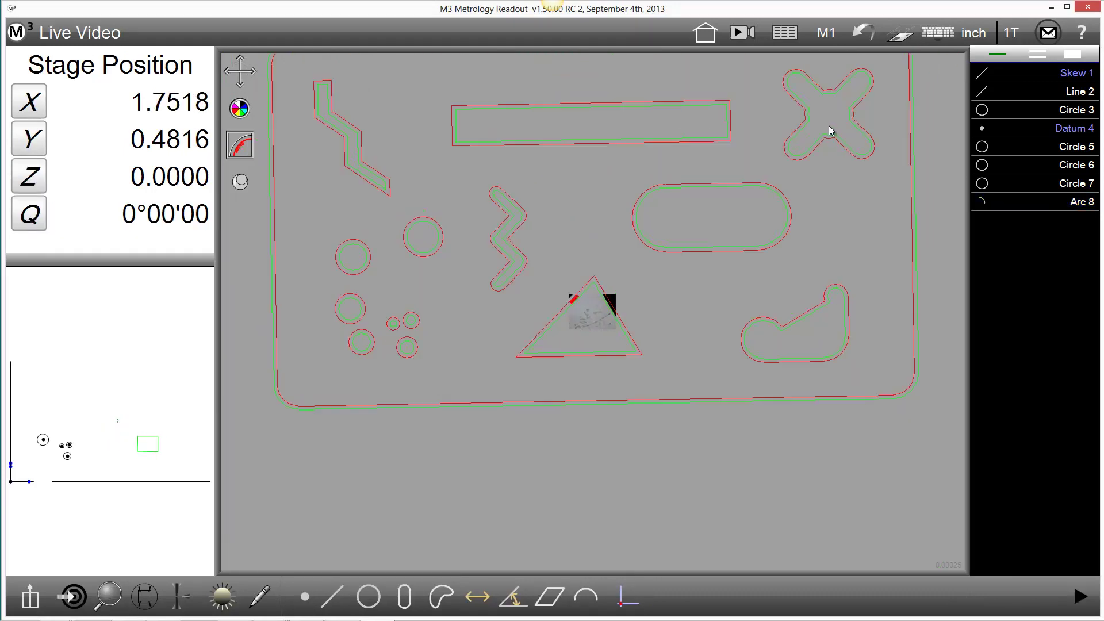
{"action": "scroll", "coordinate": [595, 278], "scroll_direction": "up", "scroll_amount": 5}
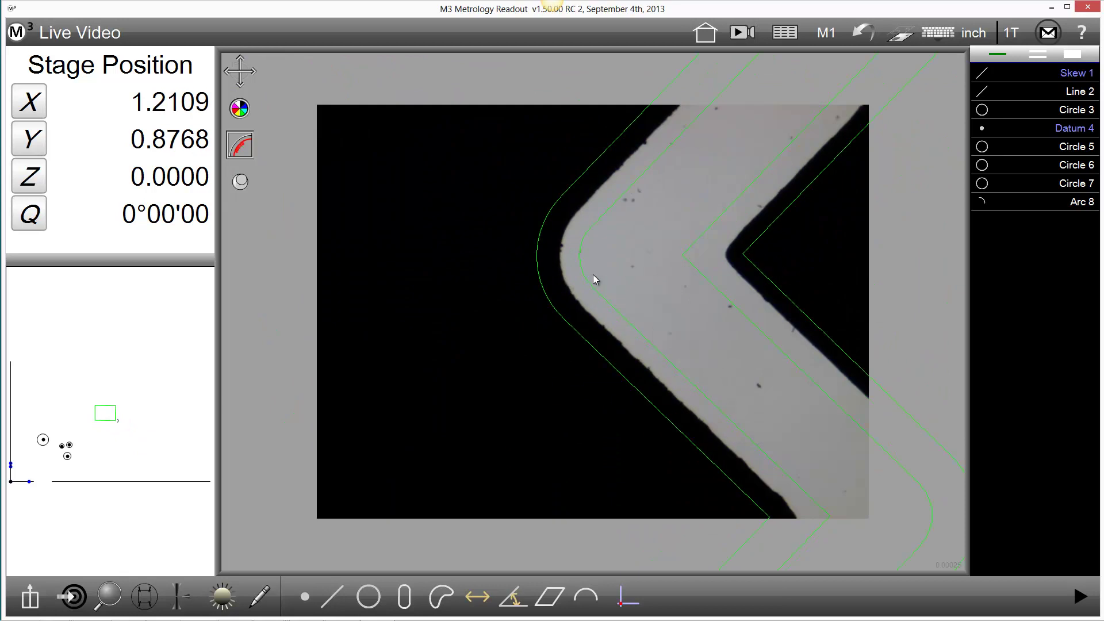
{"action": "scroll", "coordinate": [594, 278], "scroll_direction": "up", "scroll_amount": 1}
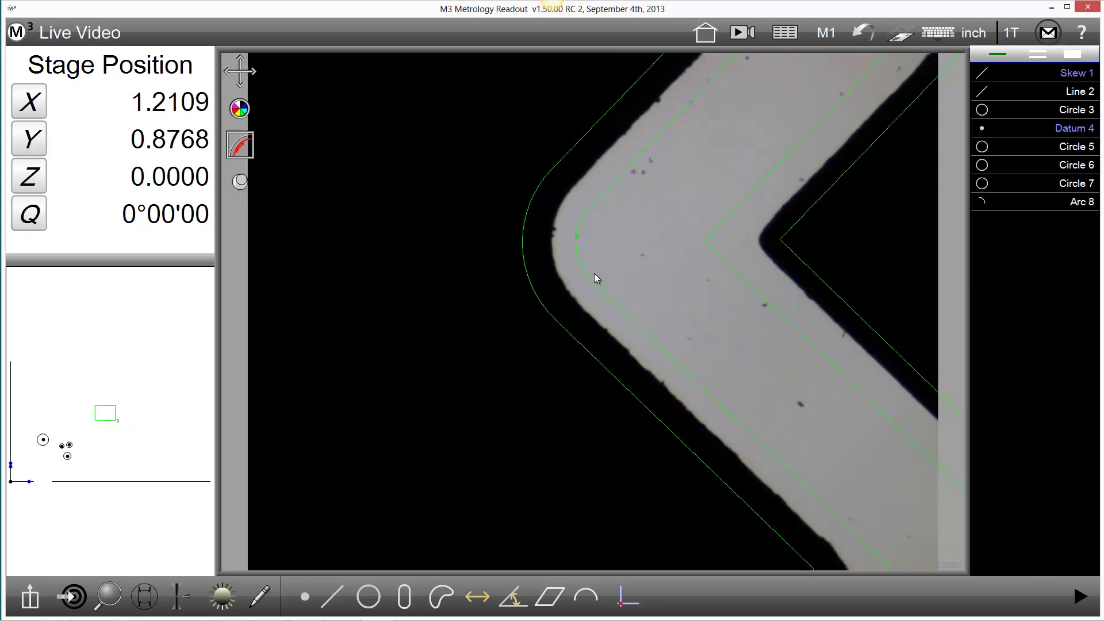
{"action": "left_click", "coordinate": [145, 596]}
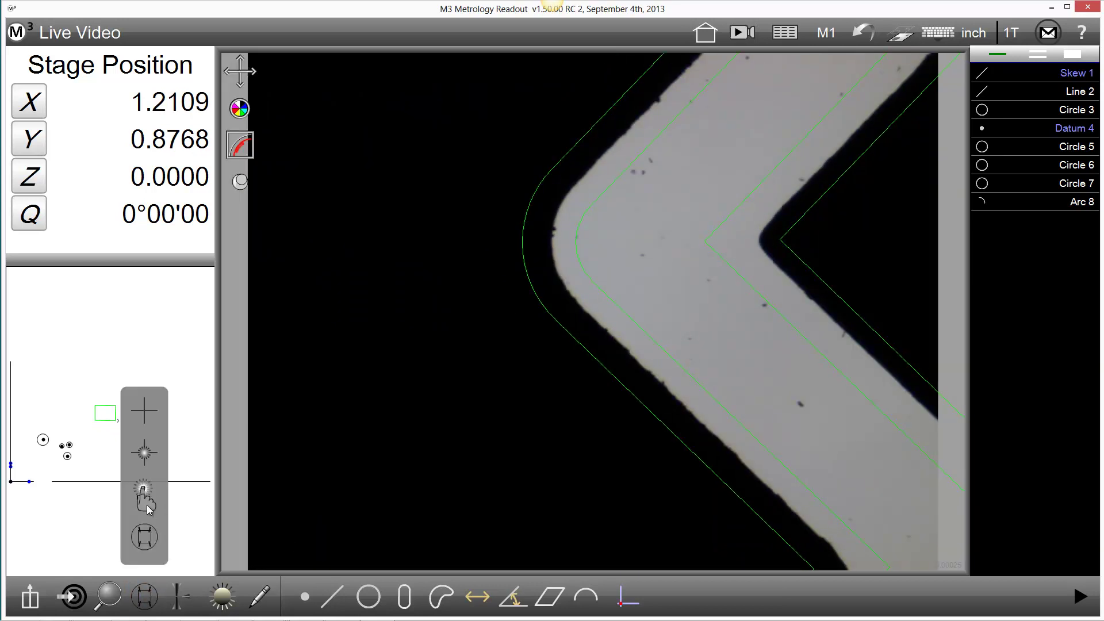
{"action": "left_click", "coordinate": [164, 489]}
{"action": "left_click_drag", "start_coordinate": [308, 446], "coordinate": [420, 363]}
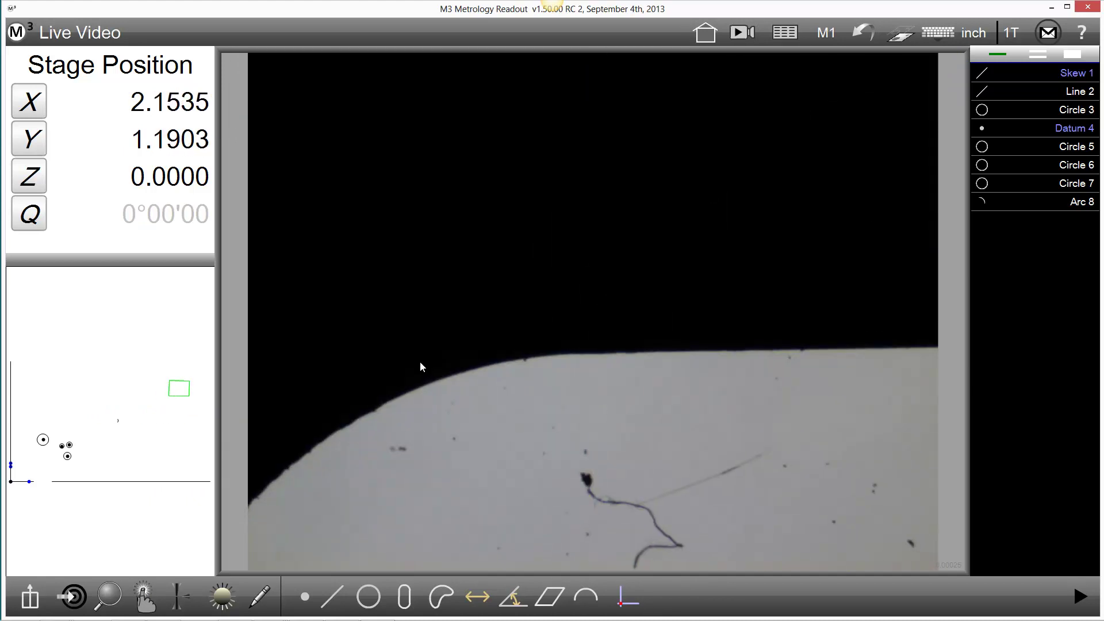
- Measure the straight edge as Line 9 and the rounded tab top as Circle 10 (D 0.1152)
{"action": "left_click", "coordinate": [684, 338]}
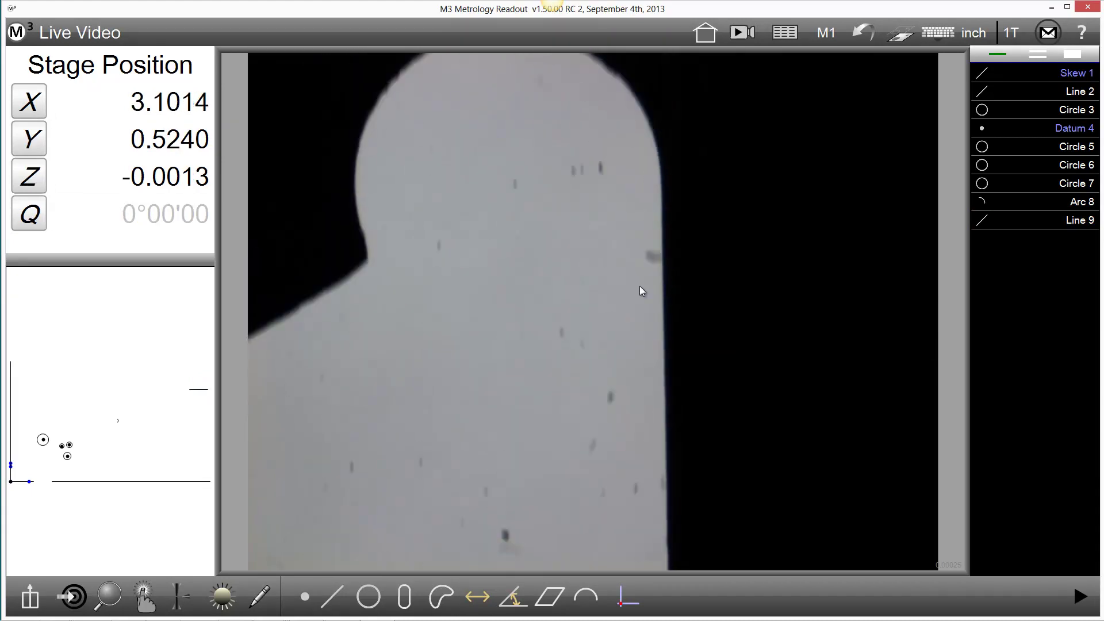
{"action": "left_click", "coordinate": [481, 175]}
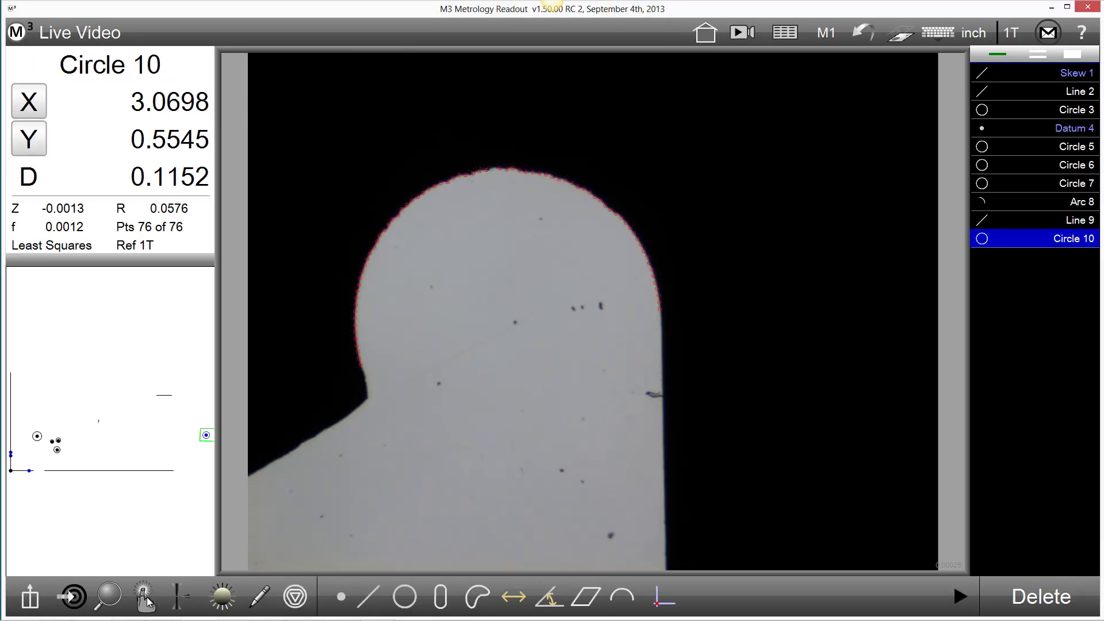
- Open OverlayTest!UCS!.dxf with the DXF profile tool and drag its tolerance bands onto the tab
{"action": "left_click", "coordinate": [148, 579]}
{"action": "left_click", "coordinate": [148, 537]}
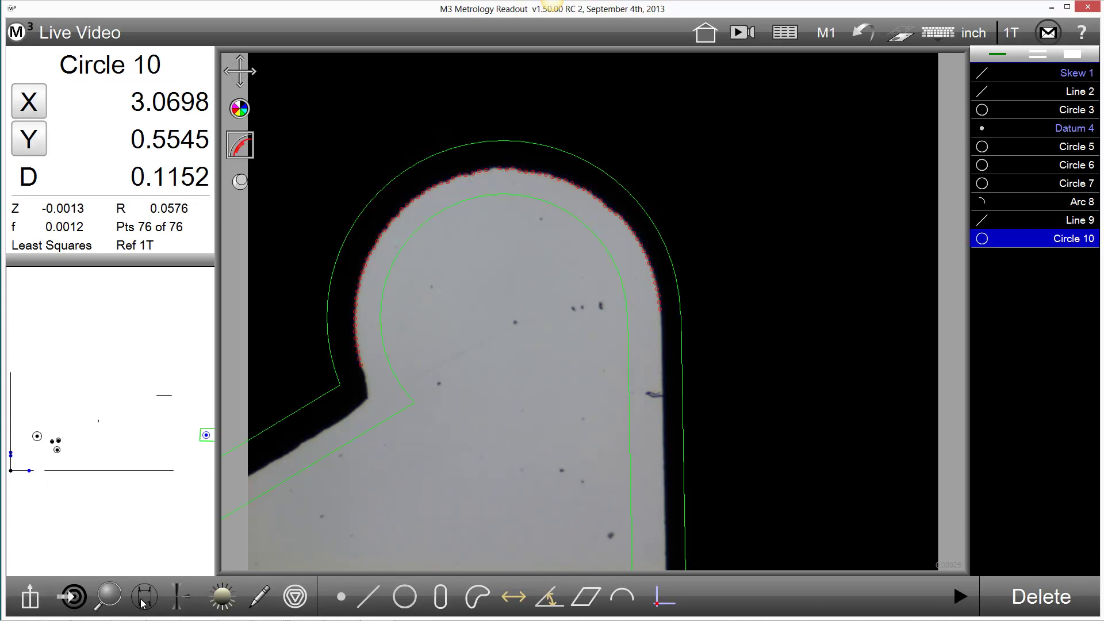
{"action": "left_click", "coordinate": [144, 598]}
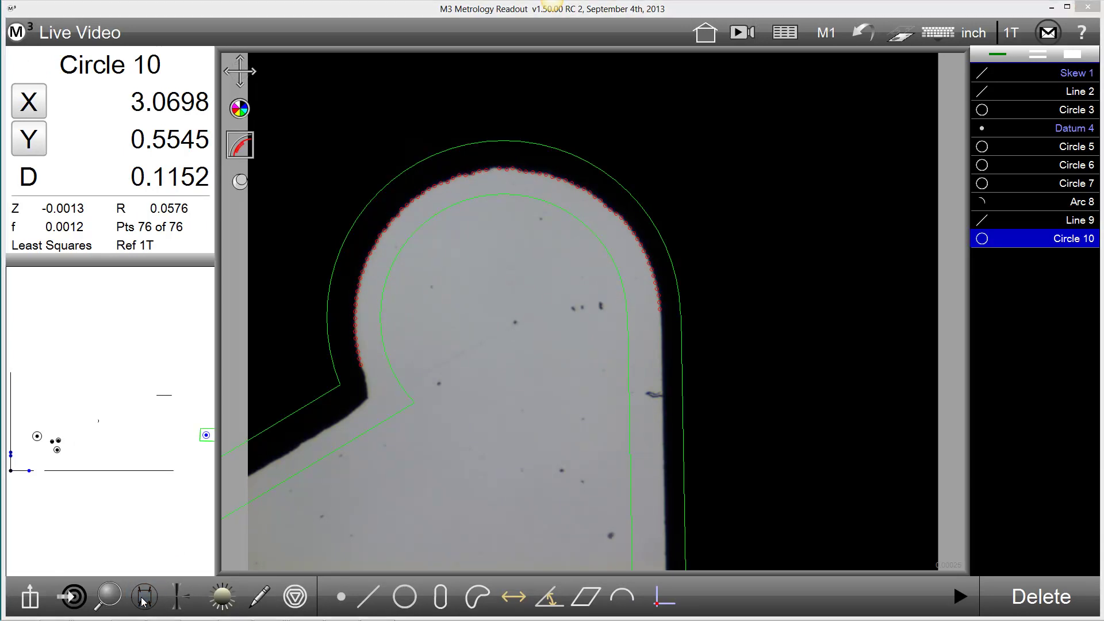
{"action": "scroll", "coordinate": [391, 255], "scroll_direction": "down", "scroll_amount": 1}
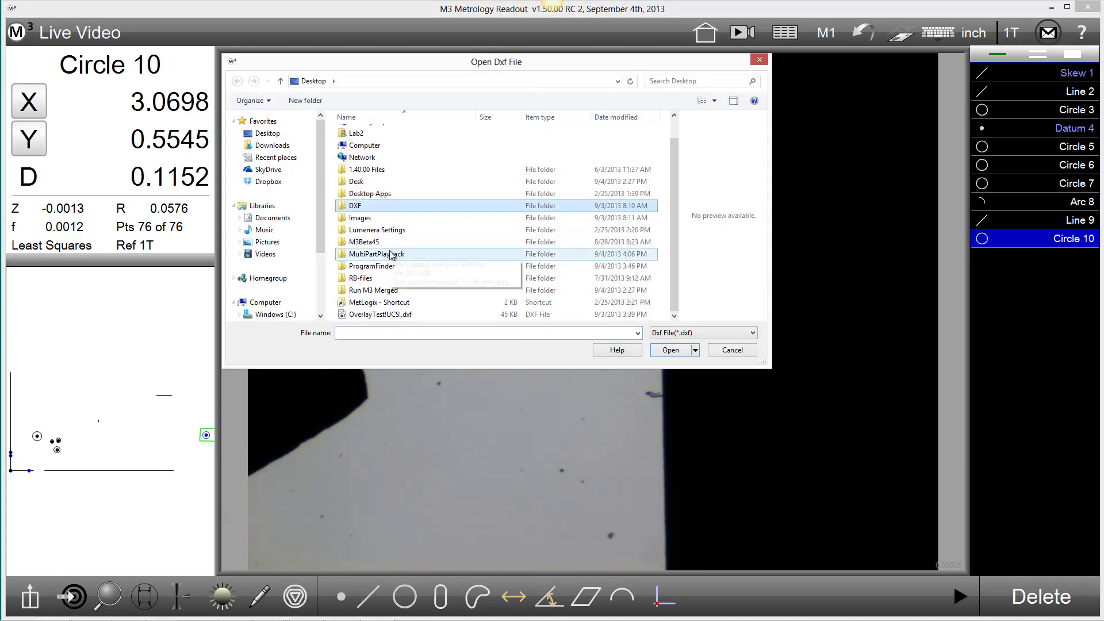
{"action": "double_click", "coordinate": [375, 315]}
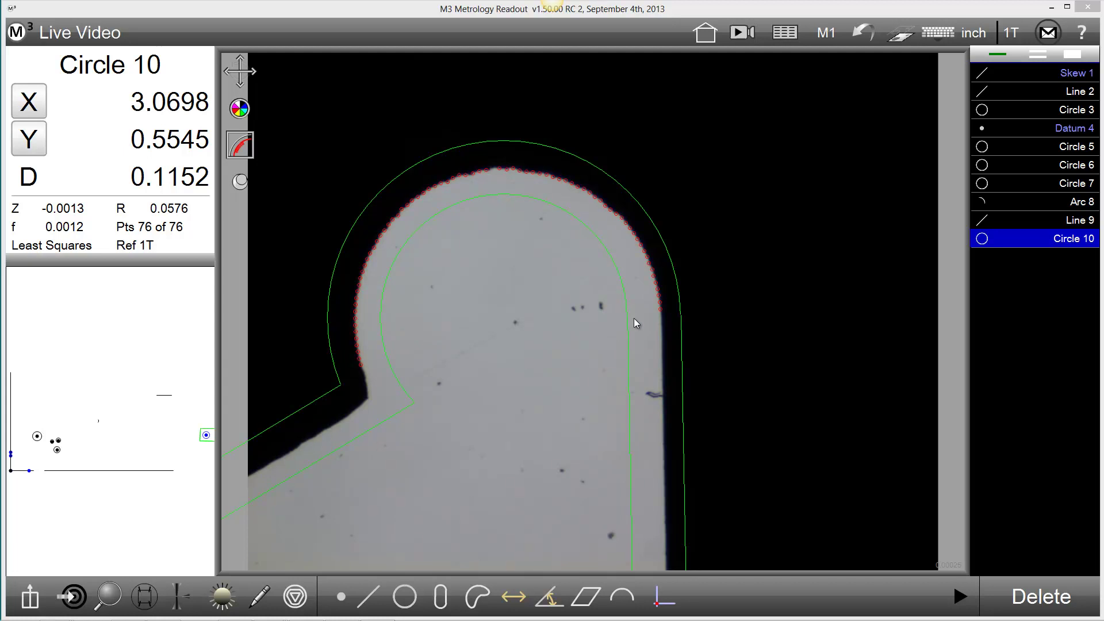
{"action": "mouse_move", "coordinate": [629, 320]}
{"action": "left_mouse_down"}
{"action": "mouse_move", "coordinate": [671, 283]}
{"action": "mouse_move", "coordinate": [620, 286]}
{"action": "mouse_move", "coordinate": [629, 325]}
{"action": "left_mouse_up"}
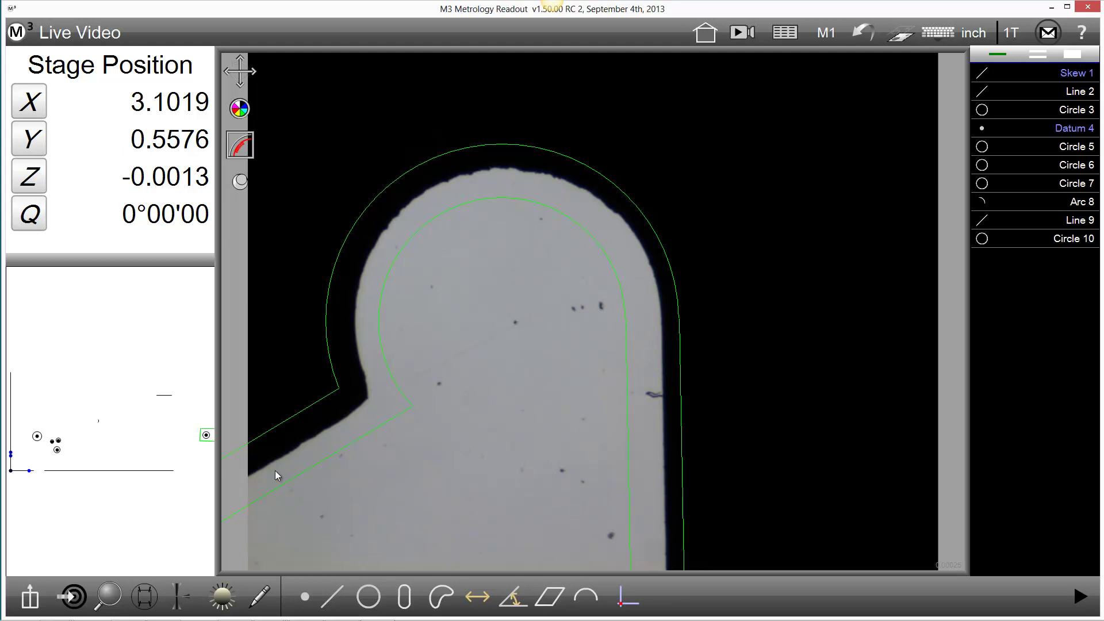
- Hand-probe Line 11 and the upper diagonal Line 12, then play back program Part325
{"action": "left_click", "coordinate": [150, 582]}
{"action": "left_click", "coordinate": [149, 494]}
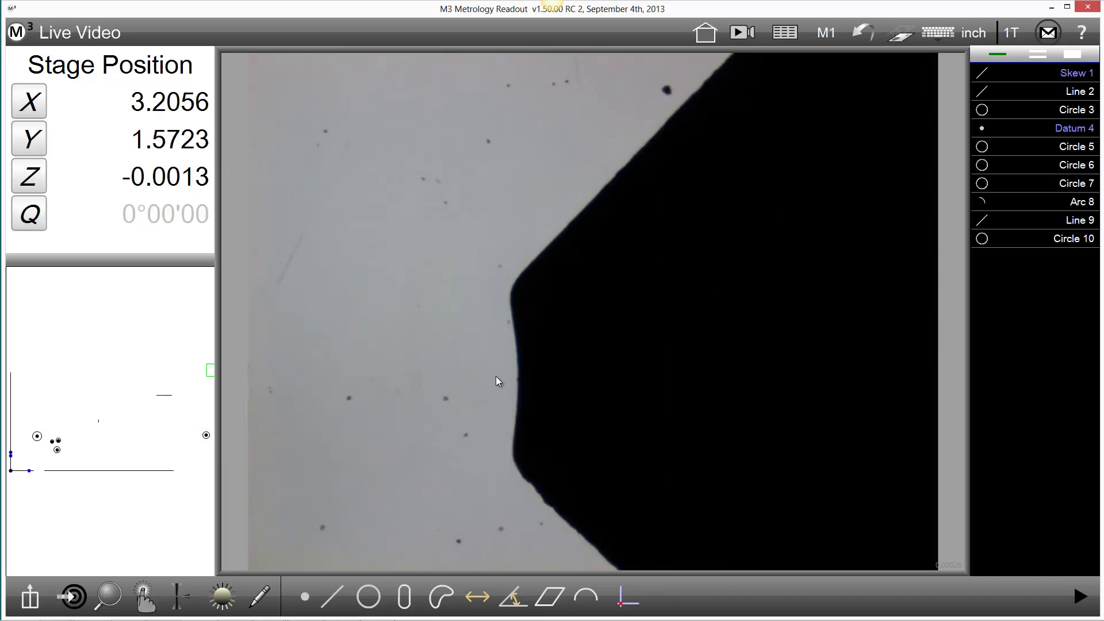
{"action": "left_click", "coordinate": [496, 376]}
{"action": "left_click", "coordinate": [572, 233]}
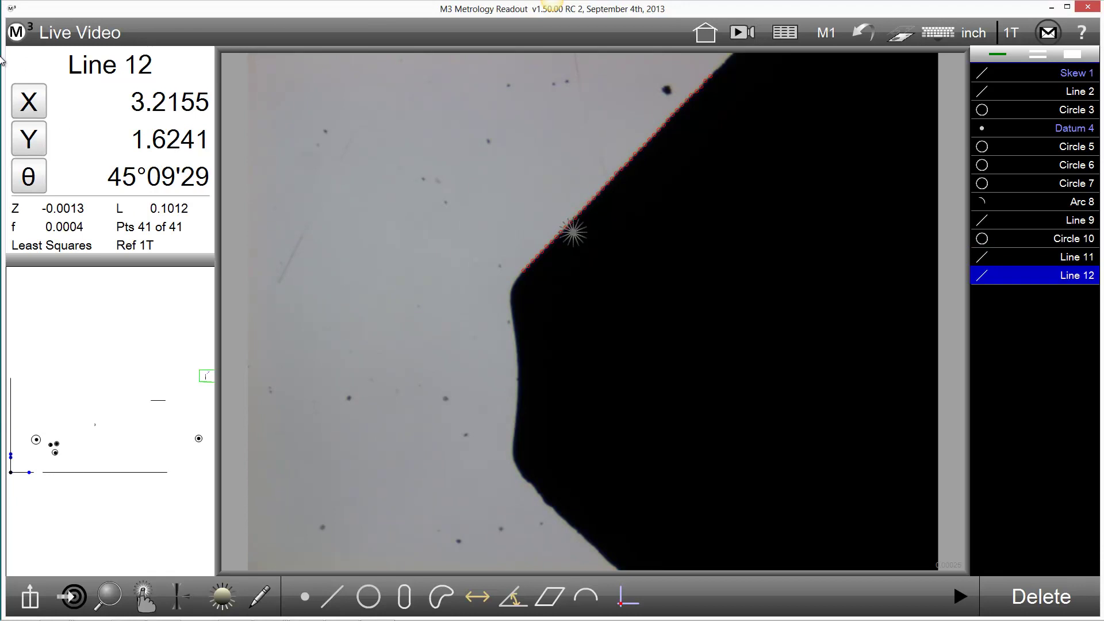
{"action": "left_click", "coordinate": [18, 32]}
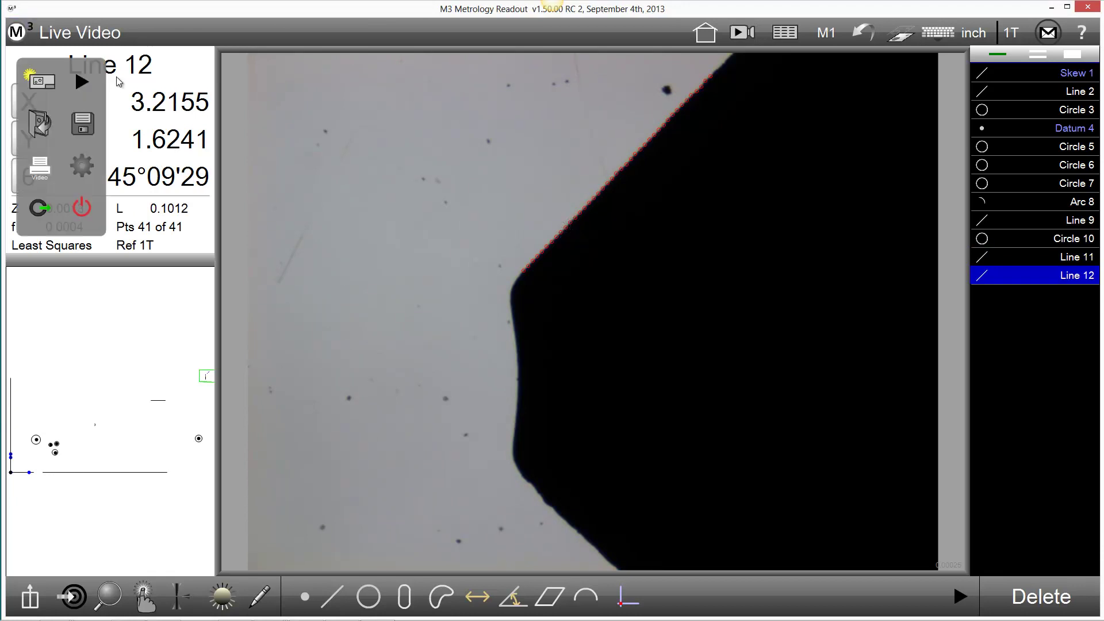
{"action": "left_click", "coordinate": [80, 83]}
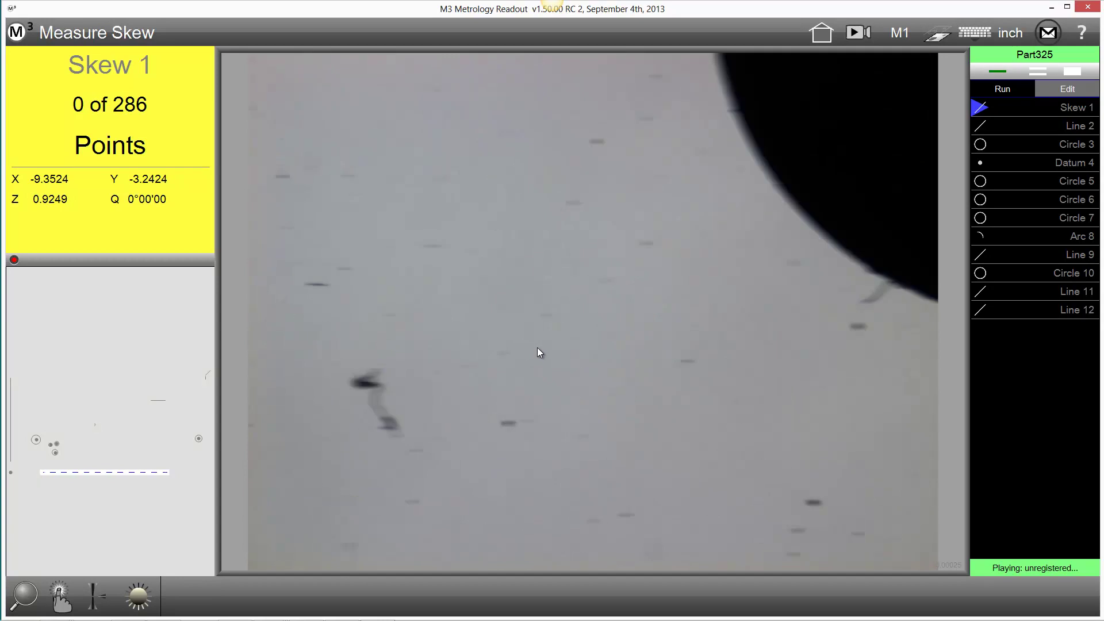
- Probe points along the top edge until Skew 1 is complete and finish it
{"action": "left_click", "coordinate": [493, 307]}
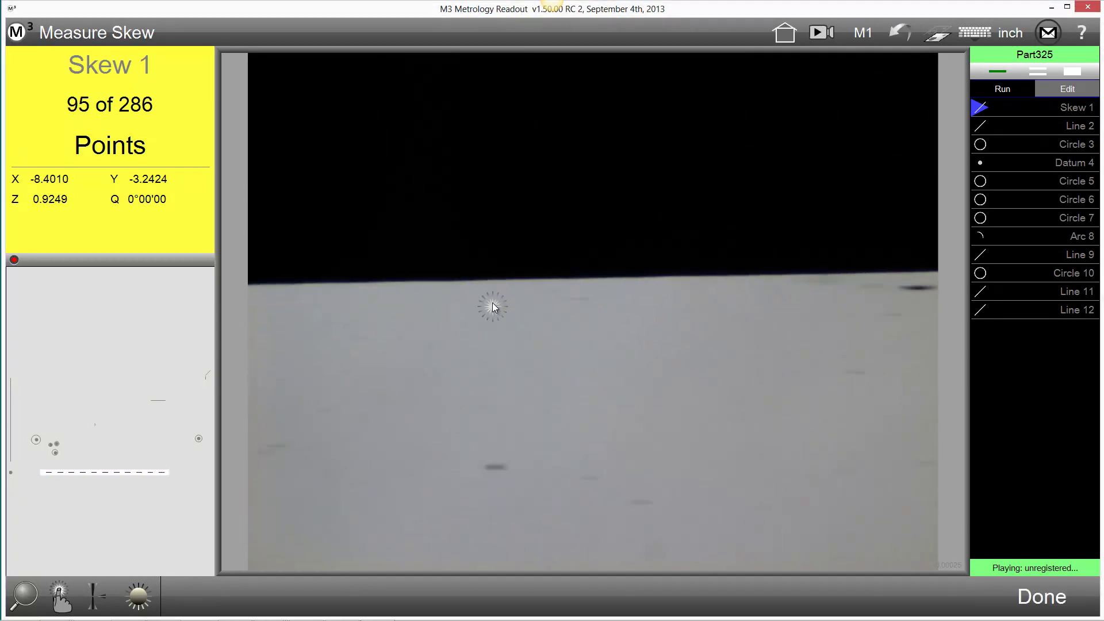
{"action": "left_click", "coordinate": [491, 265]}
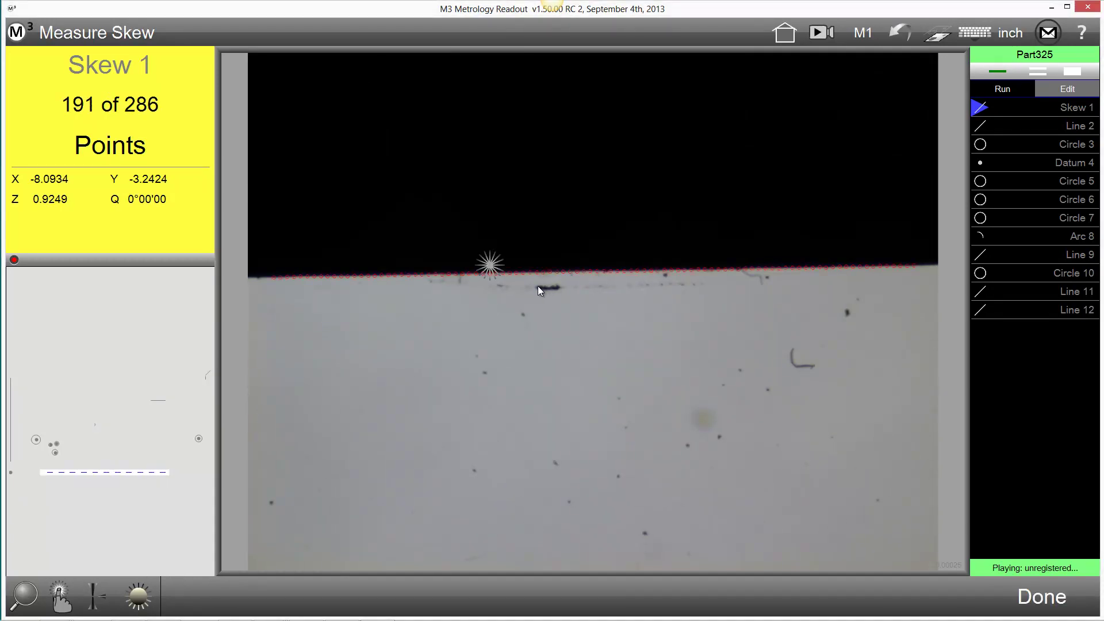
{"action": "left_click", "coordinate": [517, 238]}
{"action": "left_click", "coordinate": [1042, 598]}
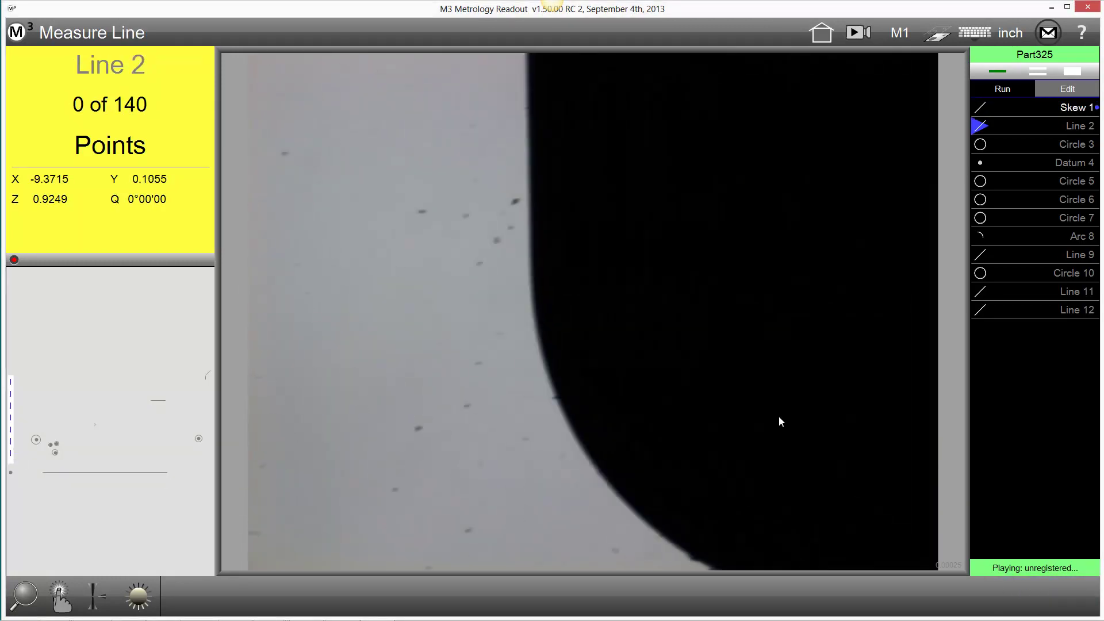
- Probe the vertical edge for Line 2 and finish that playback step
{"action": "left_click", "coordinate": [468, 354]}
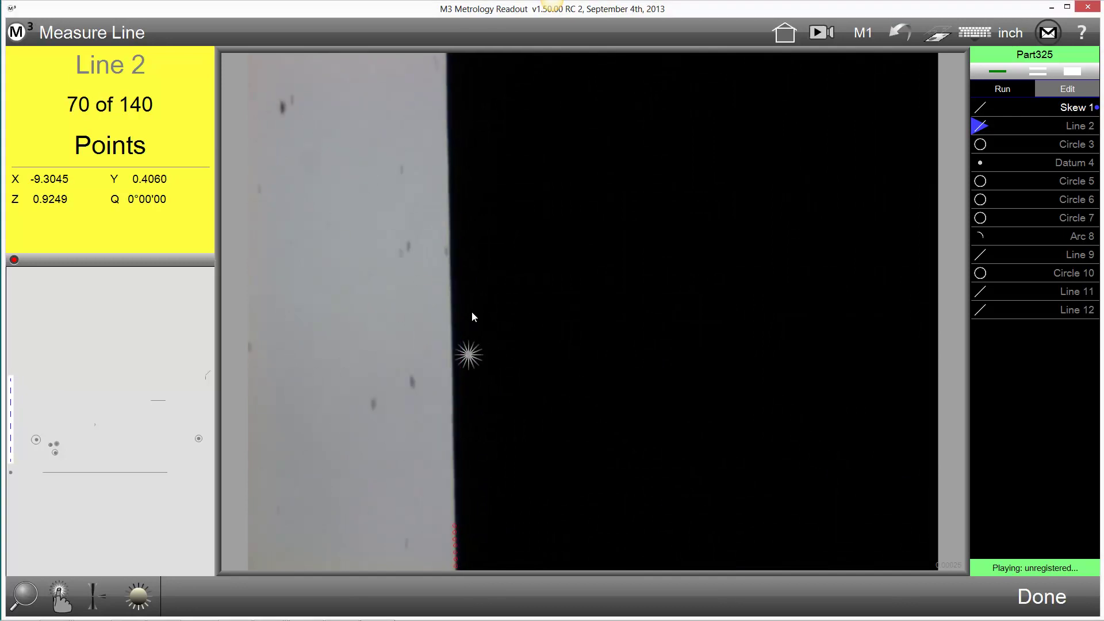
{"action": "left_click", "coordinate": [436, 239]}
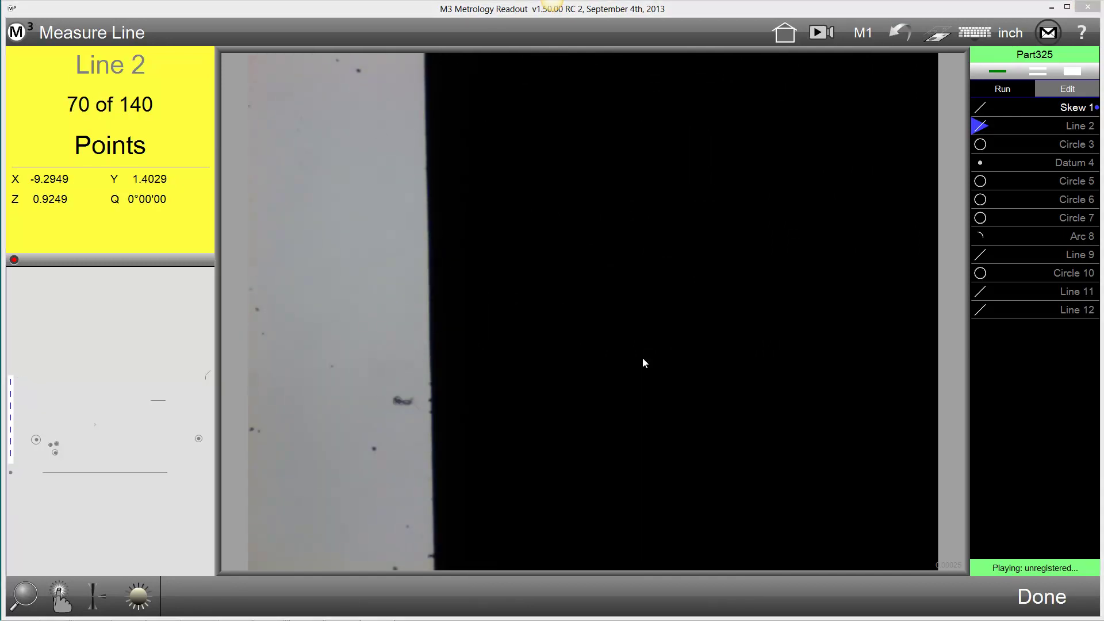
{"action": "left_click", "coordinate": [1041, 598]}
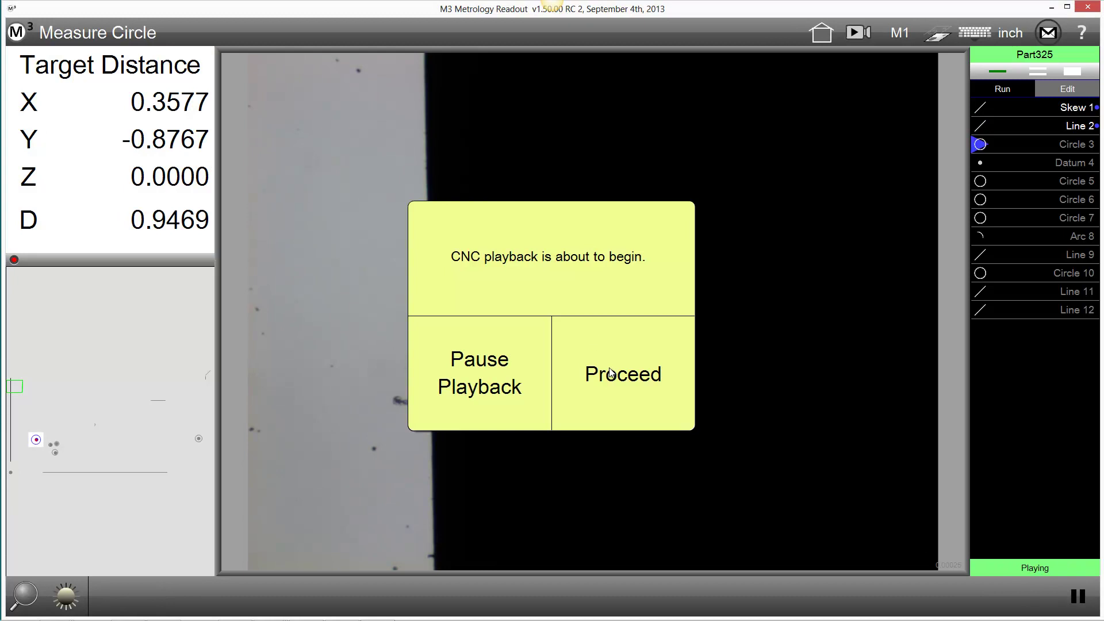
- Let CNC playback re-measure Circle 3 through Arc 8, up to the chevron overlay check
{"action": "left_click", "coordinate": [624, 385]}
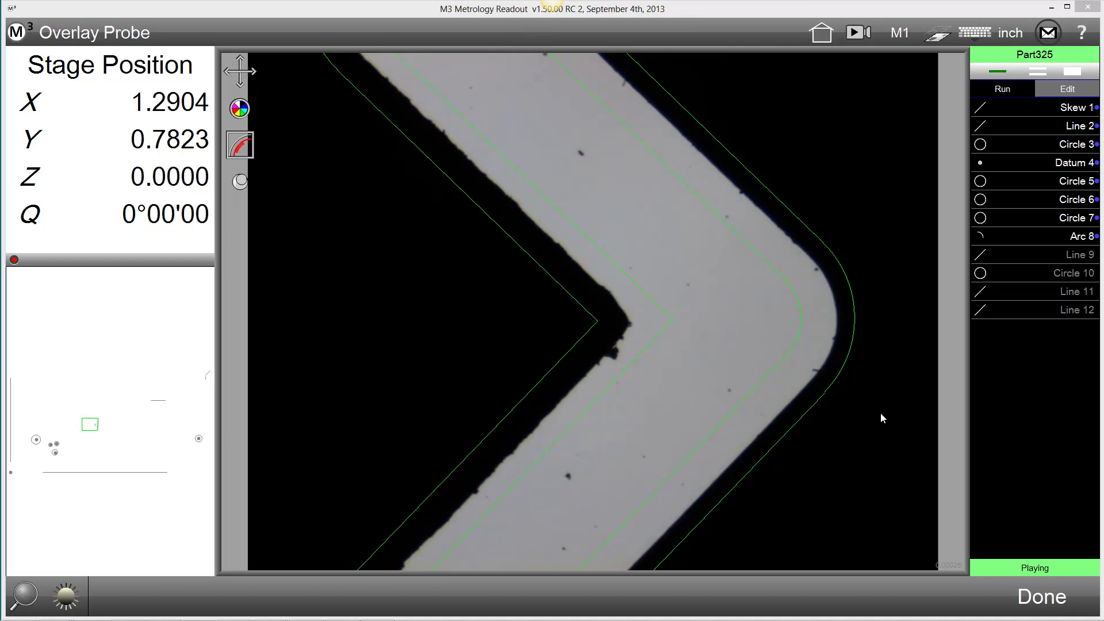
- Move, rotate and nudge the DXF overlay onto the chevron edges, then accept to replay Line 9 and Circle 10
{"action": "left_click_drag", "start_coordinate": [851, 304], "coordinate": [888, 296]}
{"action": "left_click", "coordinate": [248, 78]}
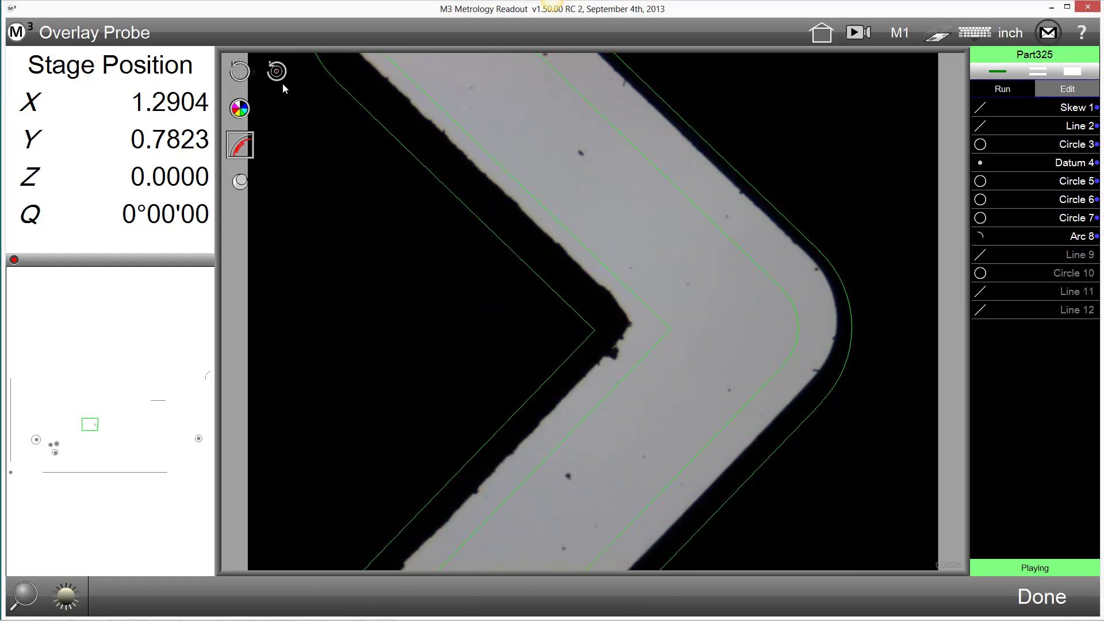
{"action": "left_click", "coordinate": [246, 75]}
{"action": "mouse_move", "coordinate": [476, 225]}
{"action": "left_mouse_down"}
{"action": "mouse_move", "coordinate": [486, 166]}
{"action": "mouse_move", "coordinate": [481, 207]}
{"action": "left_mouse_up"}
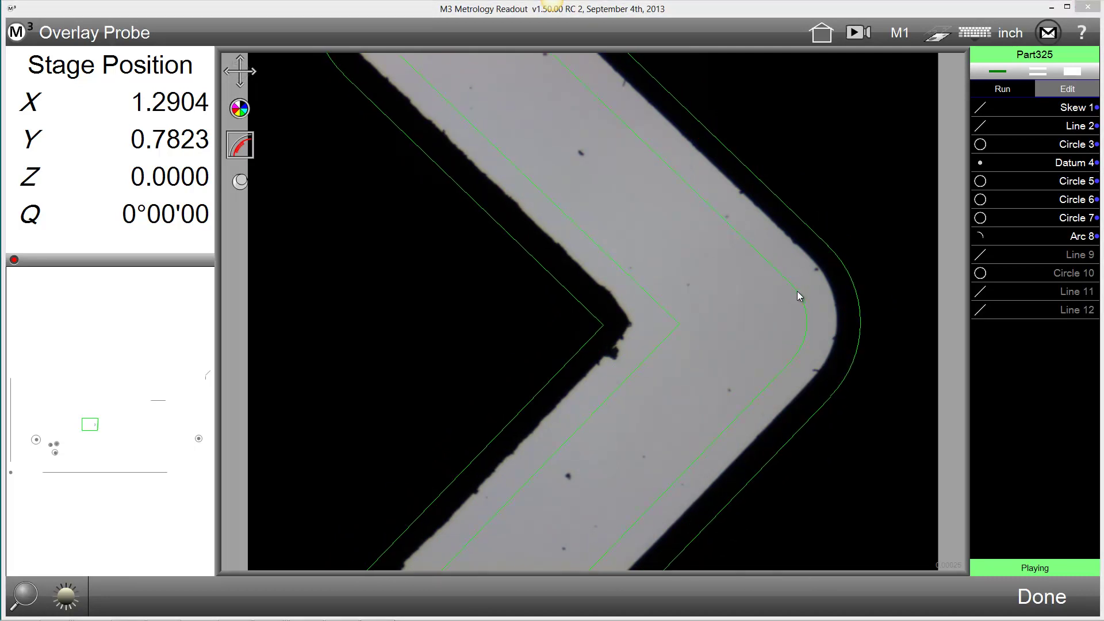
{"action": "left_click_drag", "start_coordinate": [789, 301], "coordinate": [778, 270]}
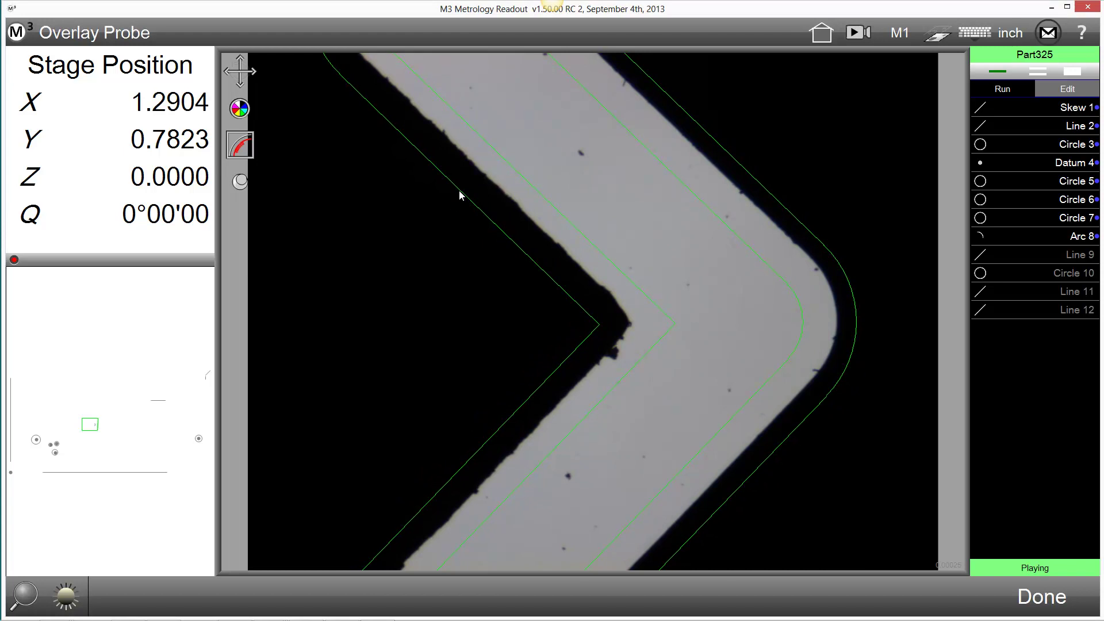
{"action": "mouse_move", "coordinate": [468, 197]}
{"action": "left_mouse_down"}
{"action": "mouse_move", "coordinate": [503, 210]}
{"action": "mouse_move", "coordinate": [483, 190]}
{"action": "left_mouse_up"}
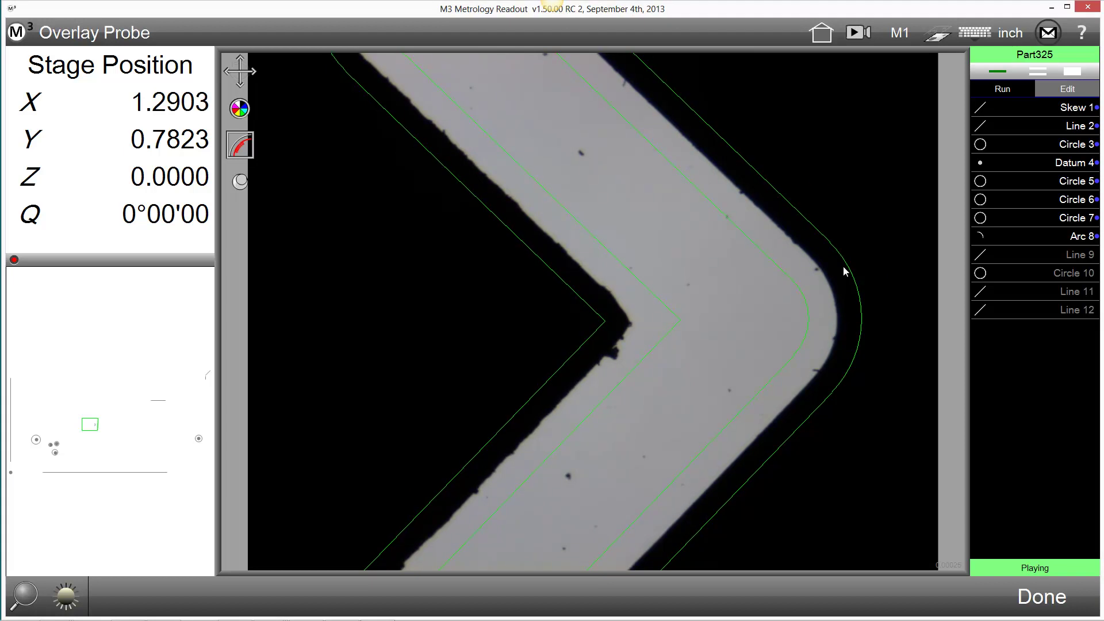
{"action": "scroll", "coordinate": [562, 222], "scroll_direction": "down", "scroll_amount": 5}
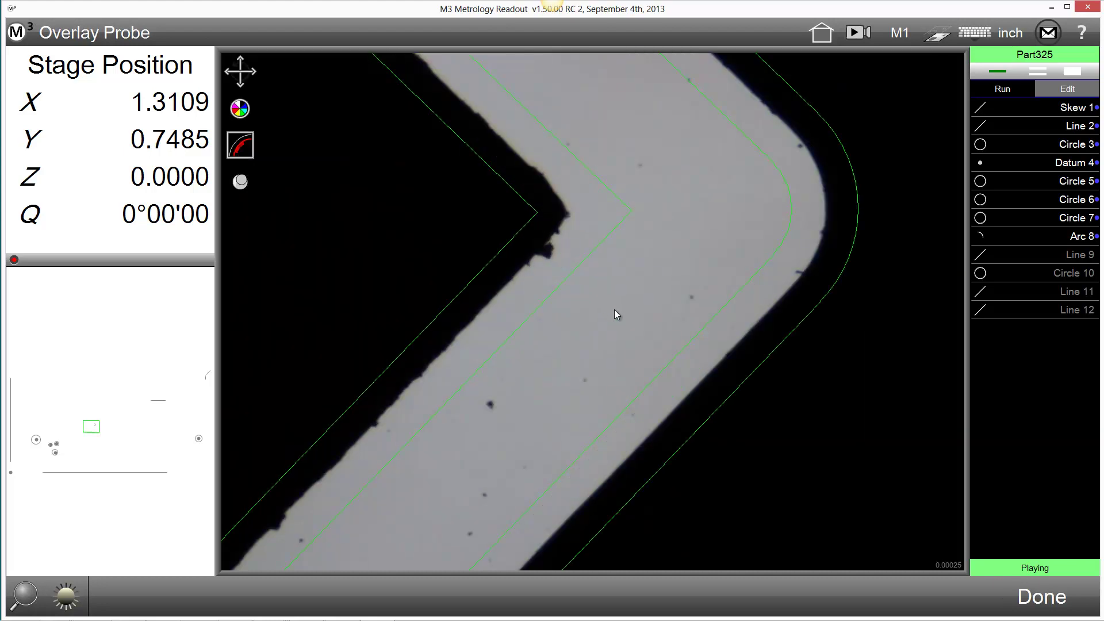
{"action": "left_click", "coordinate": [1033, 598]}
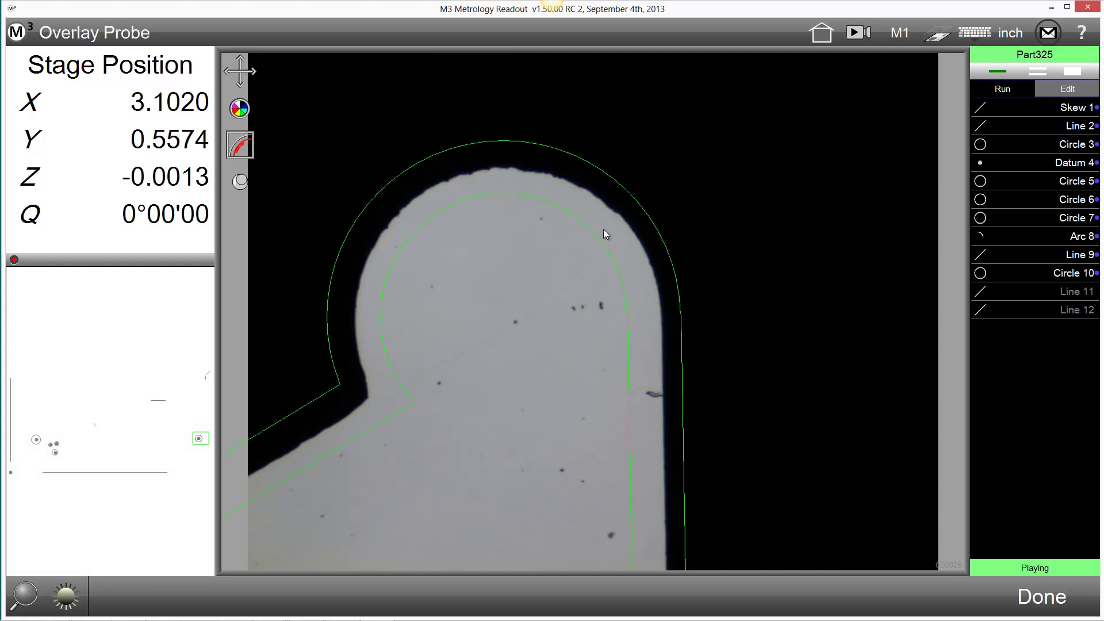
- Shift the overlay around the rounded tab and accept it so playback finishes Lines 11 and 12
{"action": "left_click_drag", "start_coordinate": [680, 261], "coordinate": [629, 308]}
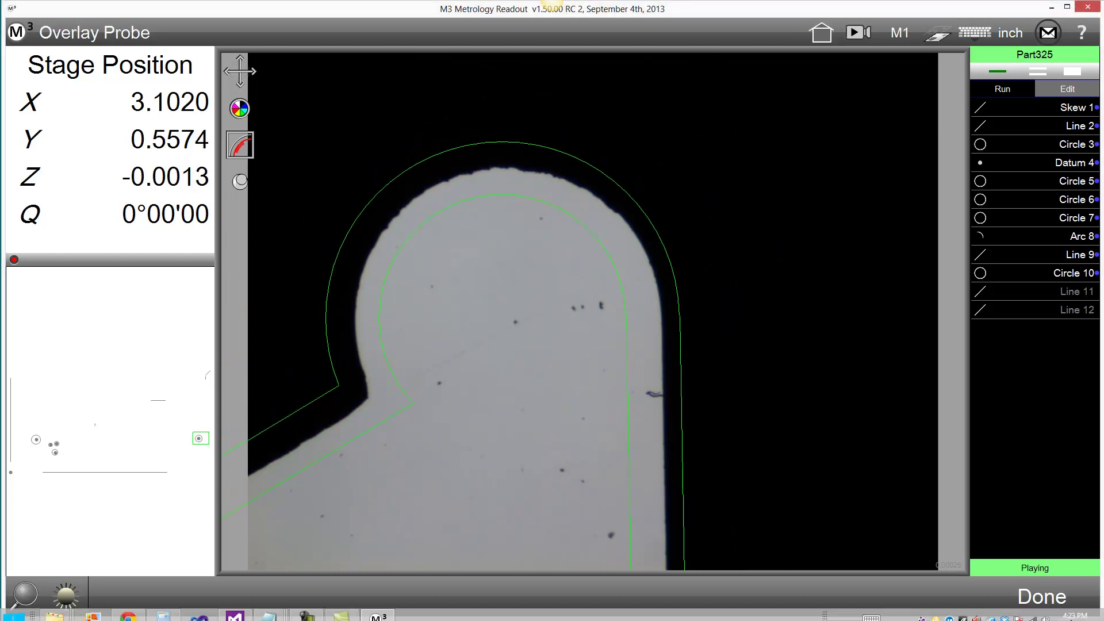
{"action": "left_click", "coordinate": [1035, 596]}
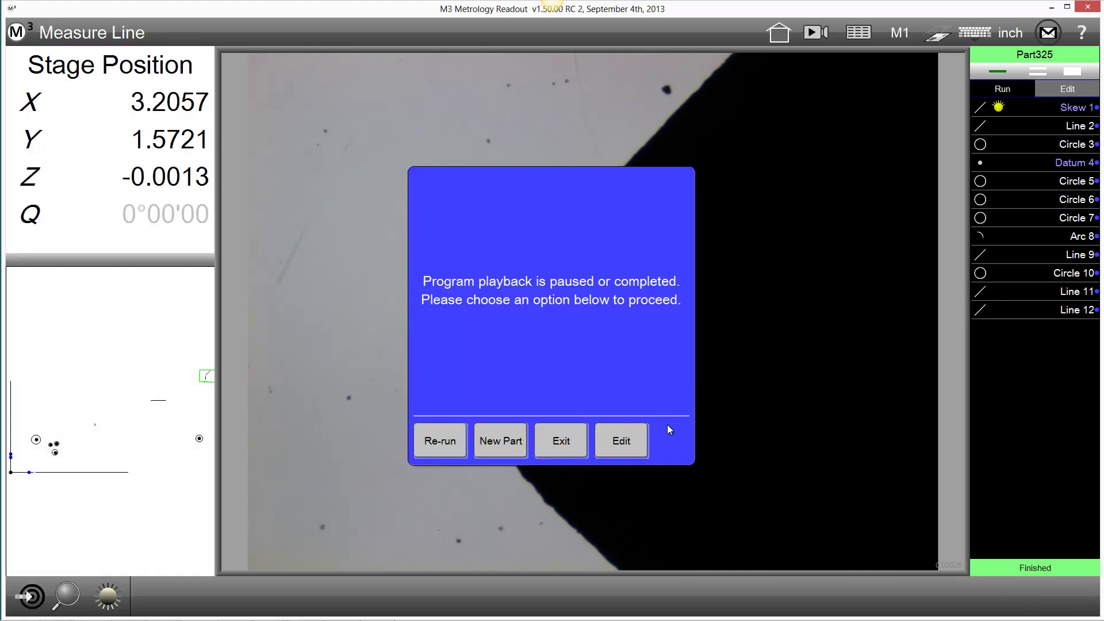
- Put the completed Part325 program into editing mode and bring up its full step list
{"action": "left_click", "coordinate": [621, 442]}
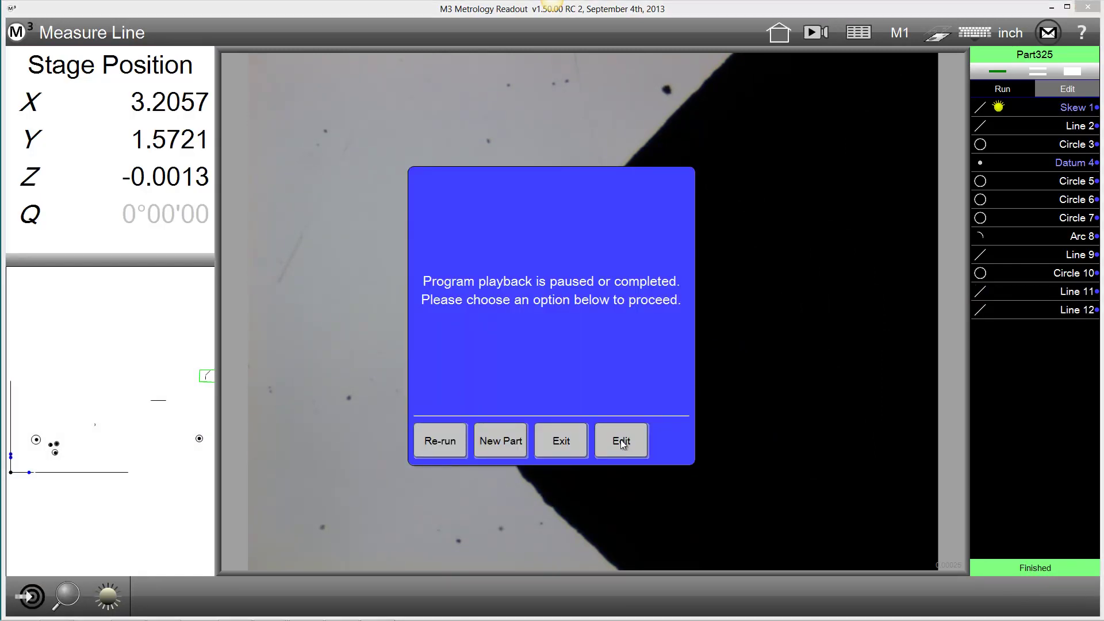
{"action": "left_click", "coordinate": [1061, 313]}
{"action": "left_click", "coordinate": [1063, 371]}
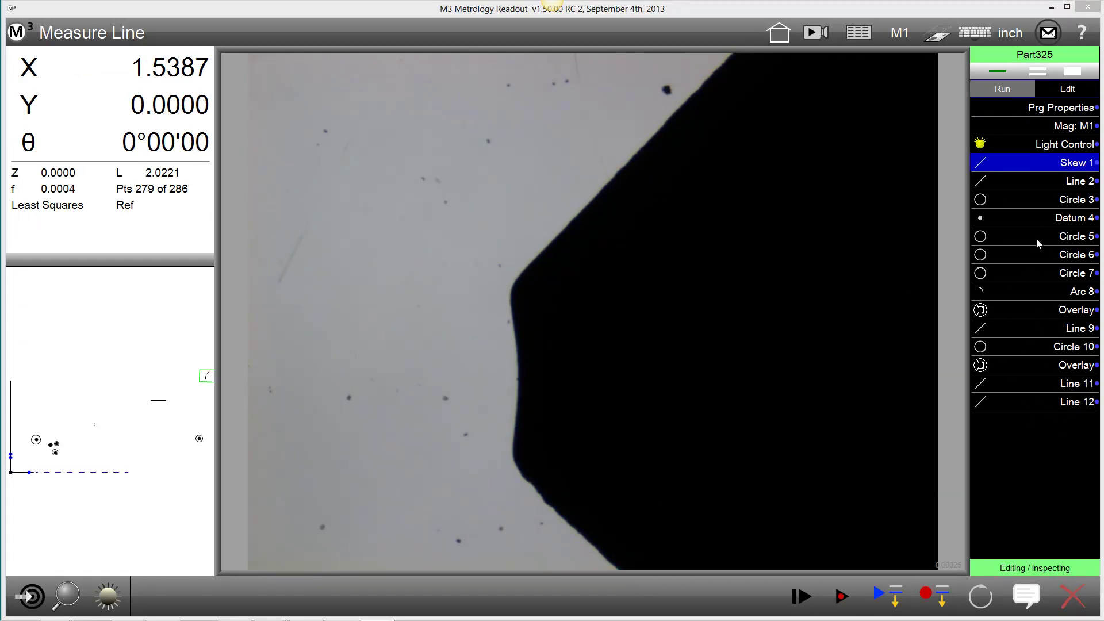
- Review the Overlay steps without changing the DXF, then Line 12 and Circle 5 (X 0.6515, Y 0.4496, D 0.0614)
{"action": "left_click", "coordinate": [1030, 316]}
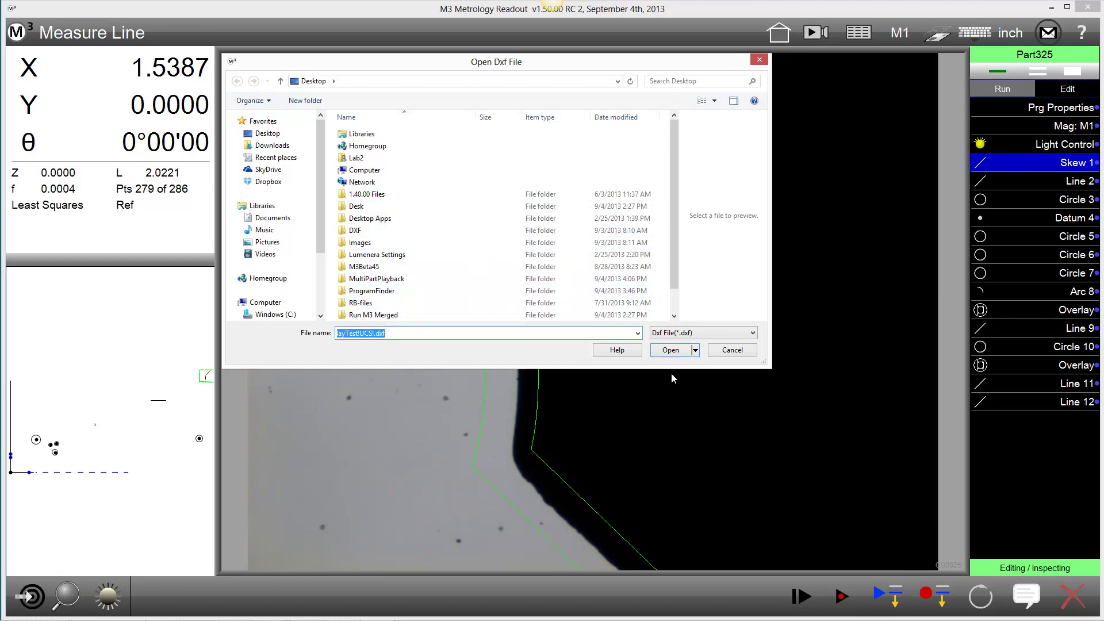
{"action": "left_click", "coordinate": [733, 351]}
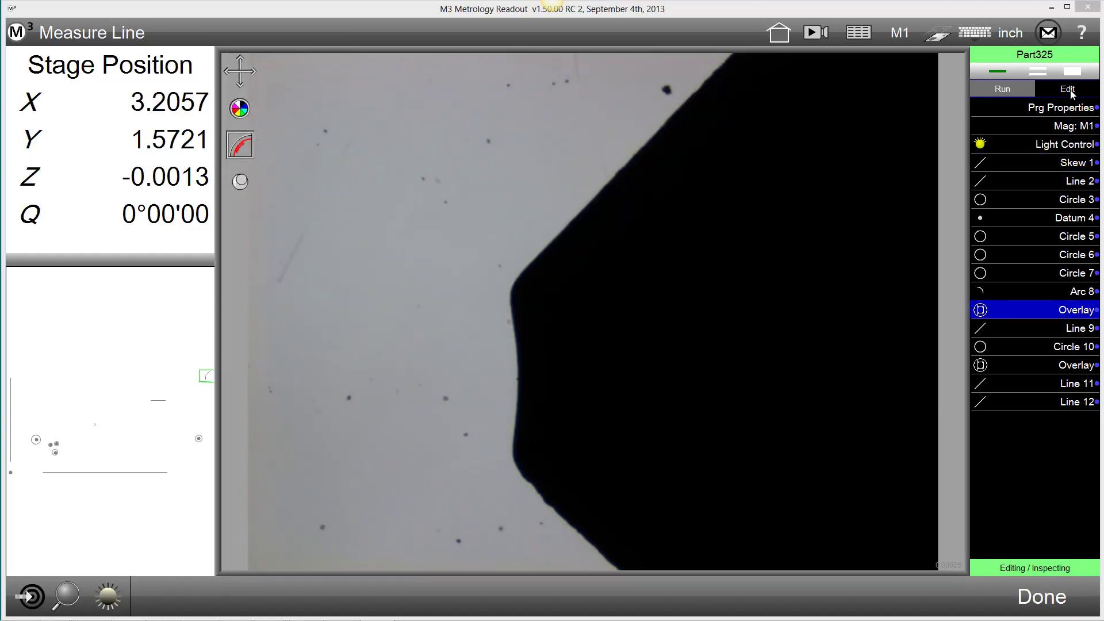
{"action": "left_click", "coordinate": [1034, 403]}
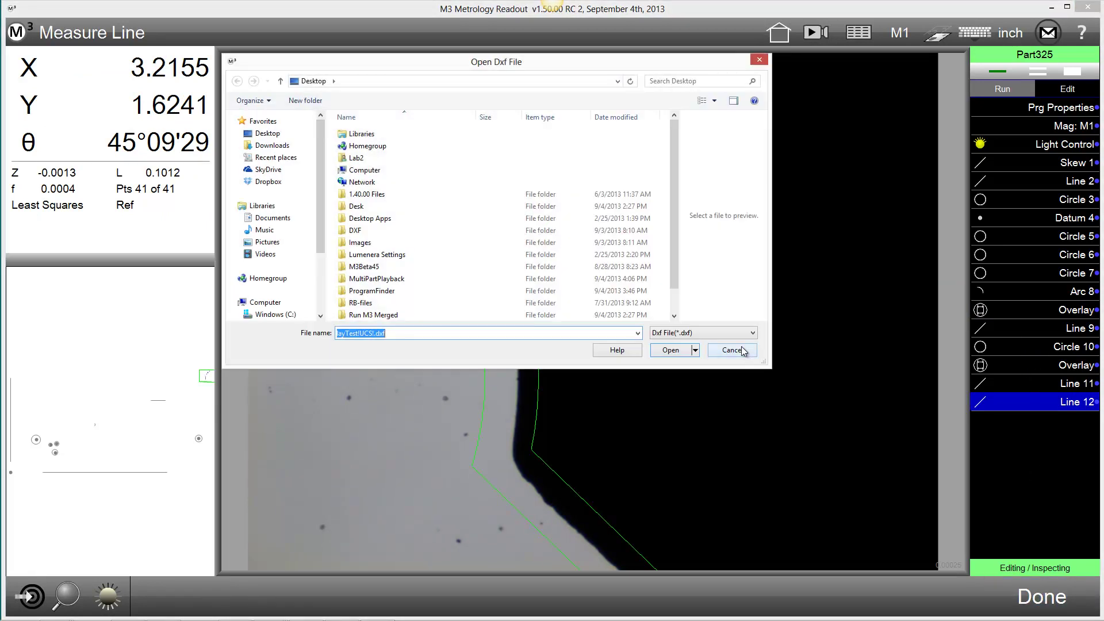
{"action": "left_click", "coordinate": [742, 350]}
{"action": "left_click", "coordinate": [1032, 236]}
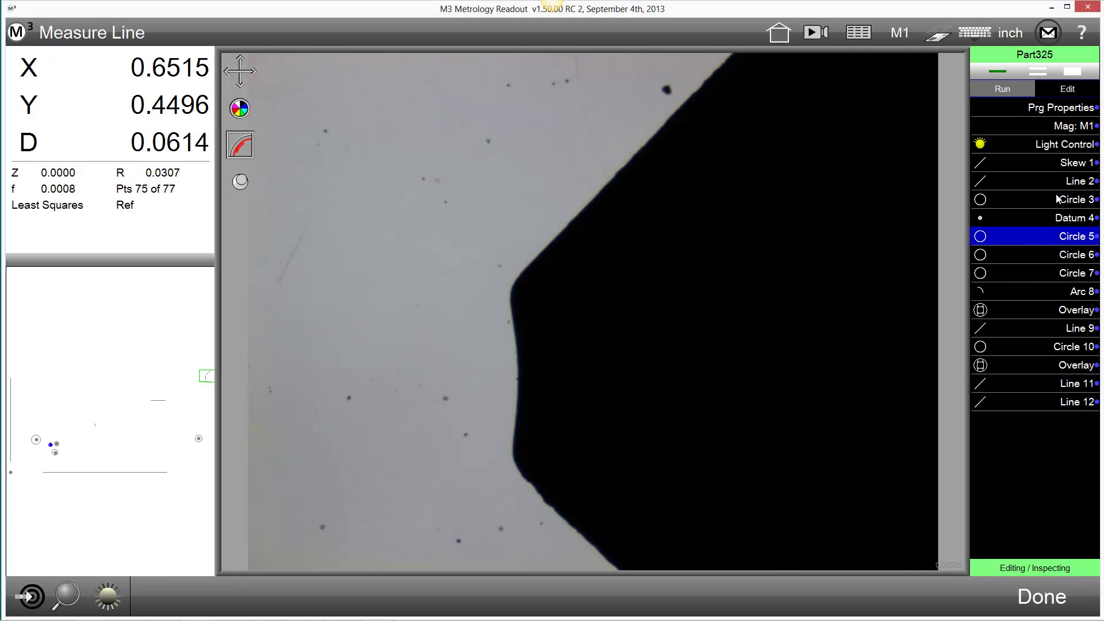